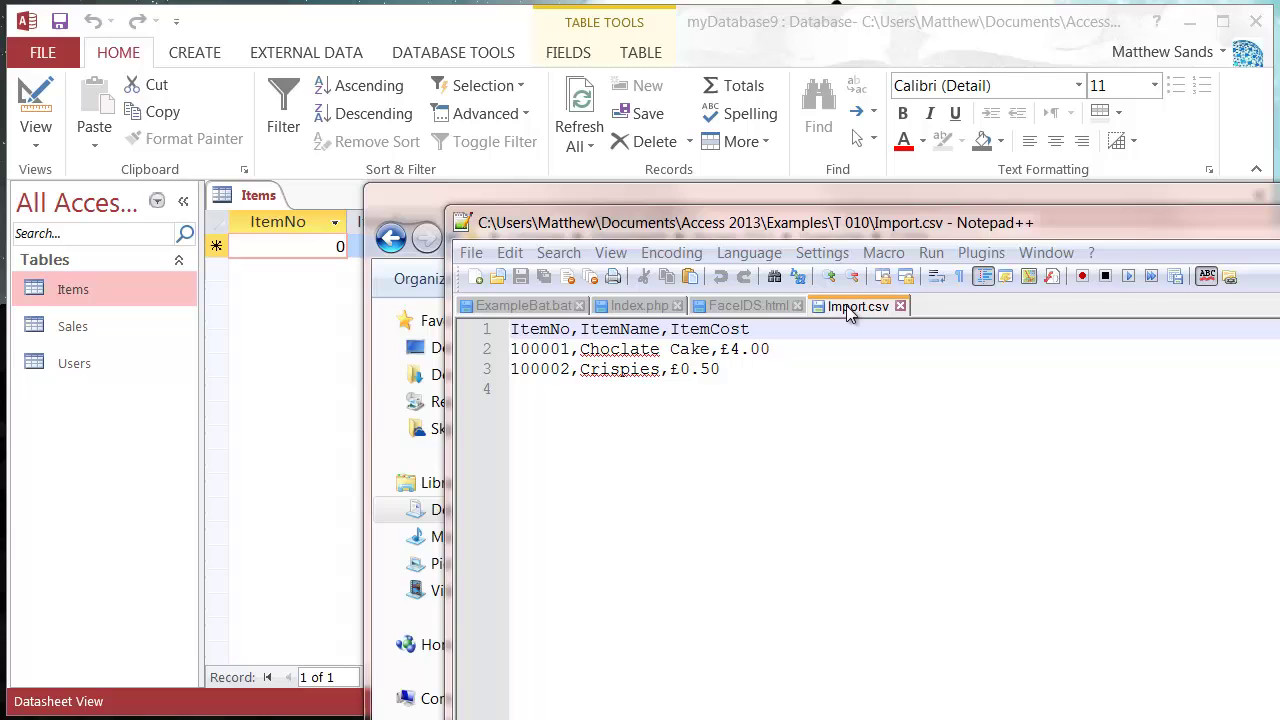
- Review the ItemNo,ItemName,ItemCost header and the two item rows in Import.csv in Notepad++
left_click_drag(1141, 230, 964, 214)
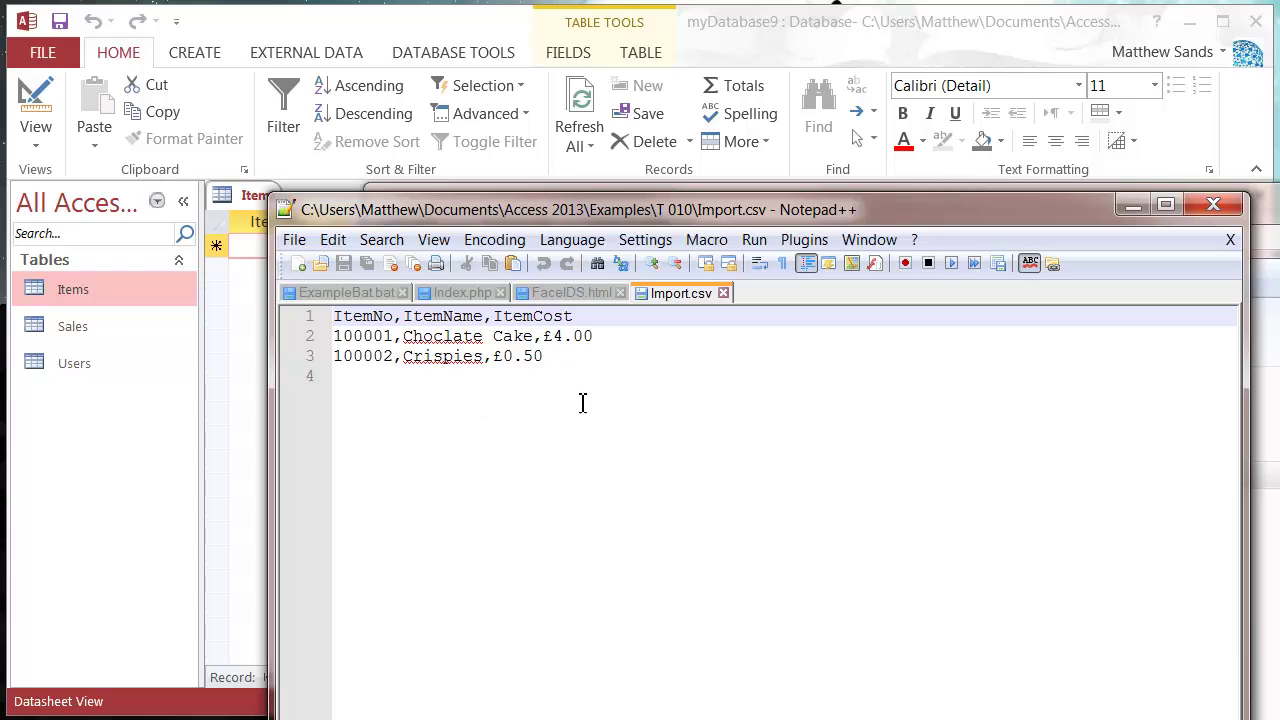
left_click(600, 358)
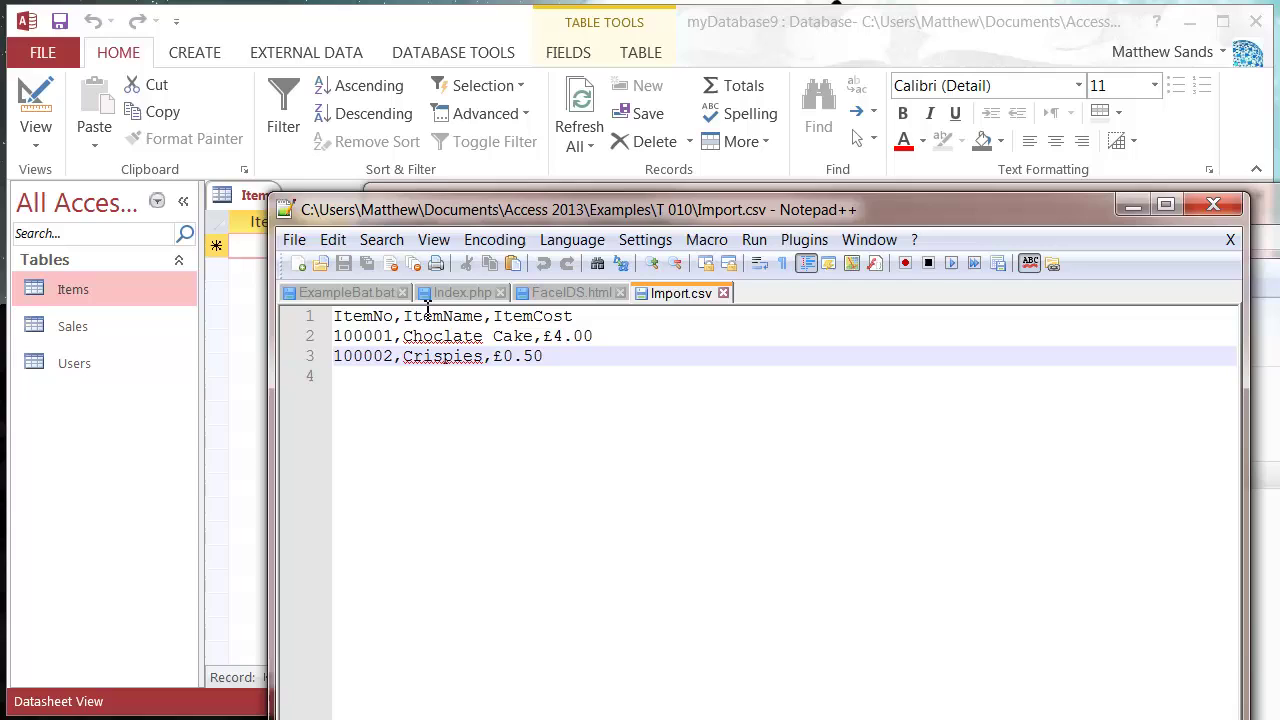
mouse_move(336, 317)
left_mouse_down()
mouse_move(520, 335)
mouse_move(609, 326)
mouse_move(330, 319)
left_mouse_up()
left_click(625, 344)
left_click_drag(594, 345, 320, 340)
left_click(437, 337)
left_click(537, 335)
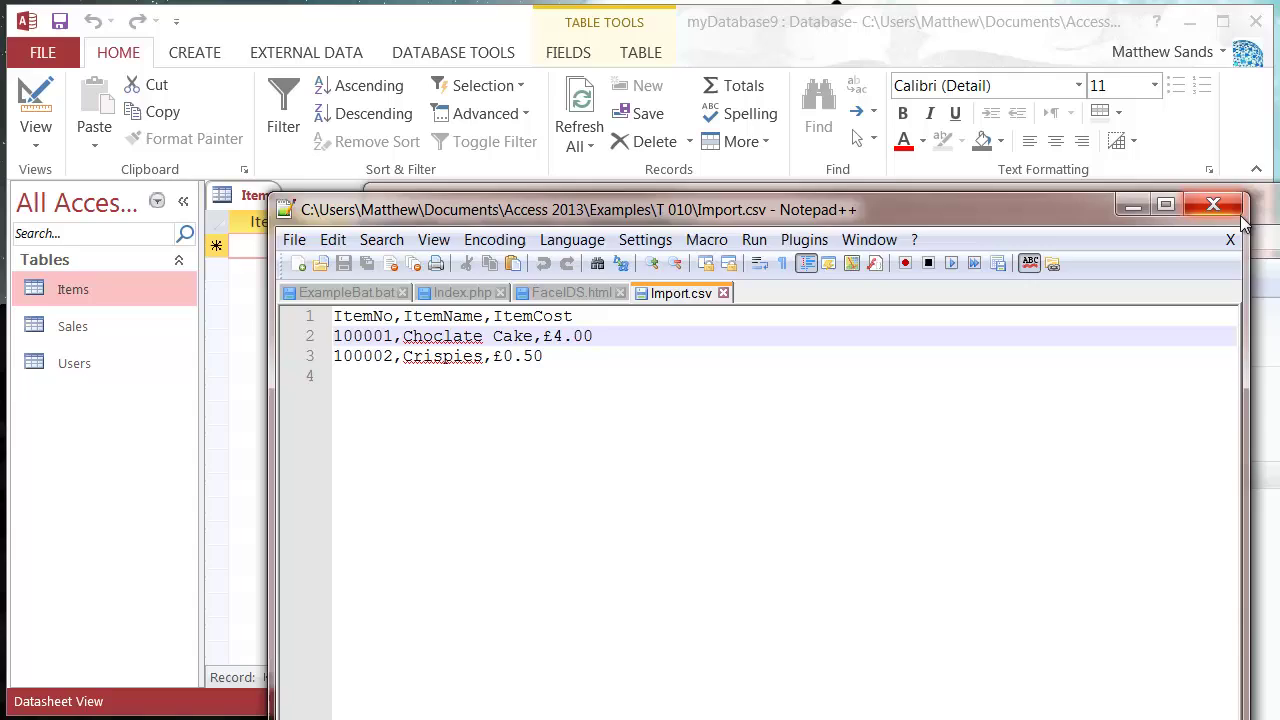
- Close Notepad++ and return to Access's External Data commands
left_click(1213, 204)
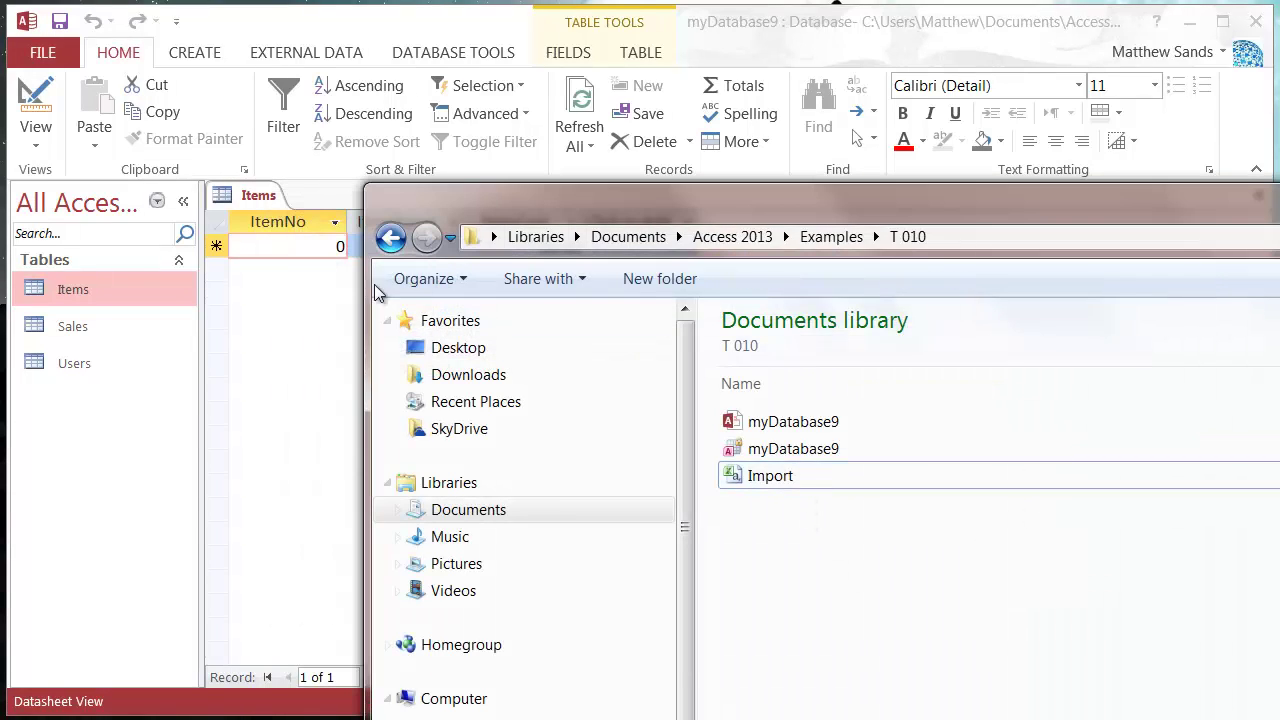
left_click(294, 364)
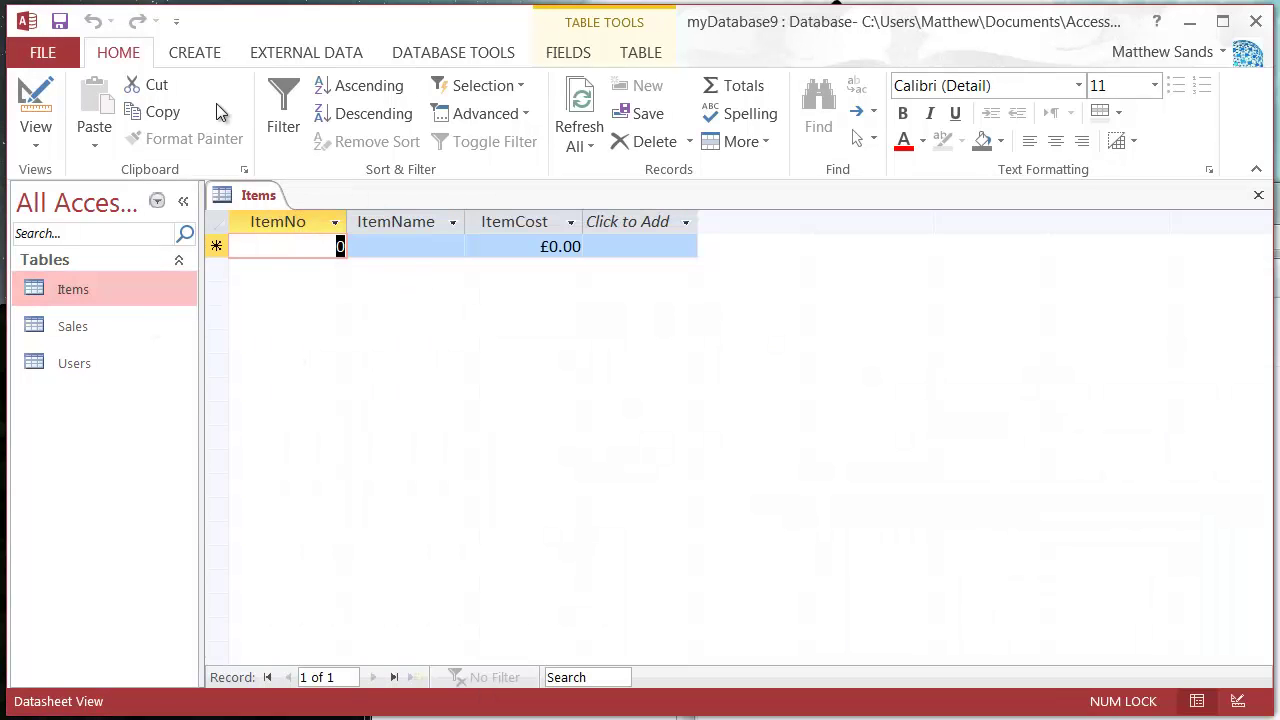
left_click(355, 55)
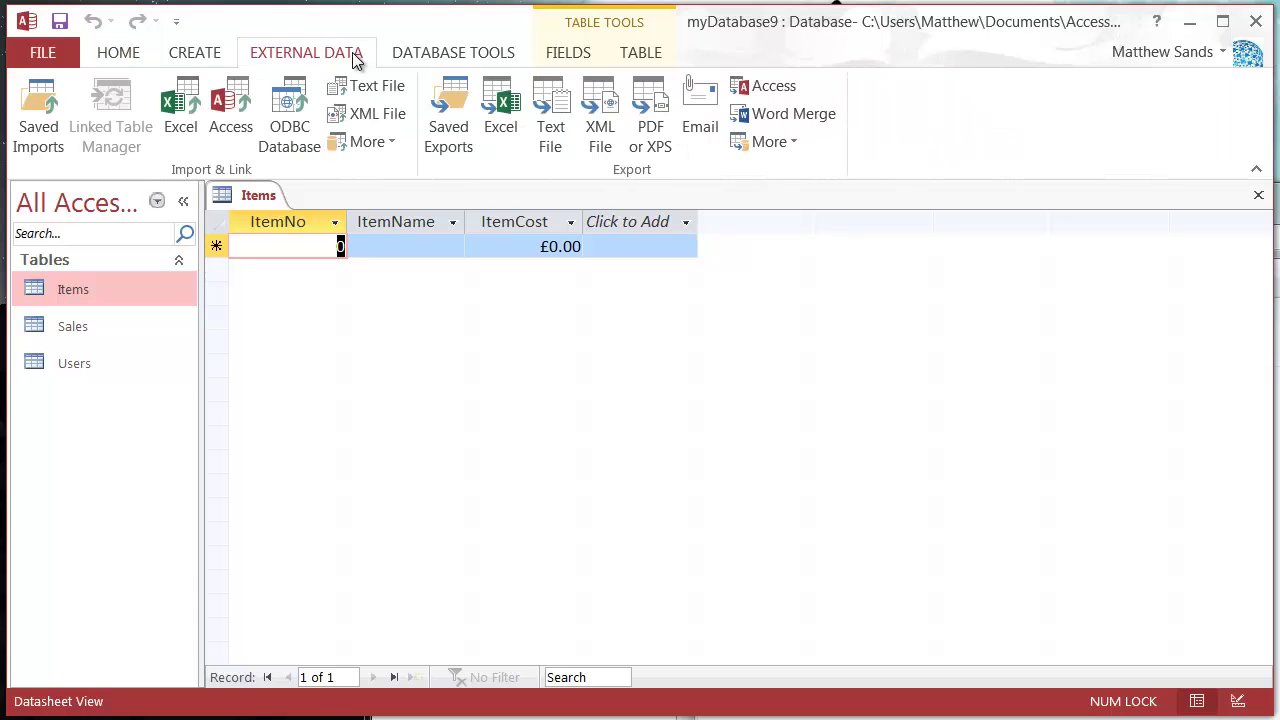
- Start a text-file import set to append a copy of the records to the Items table
left_click(388, 98)
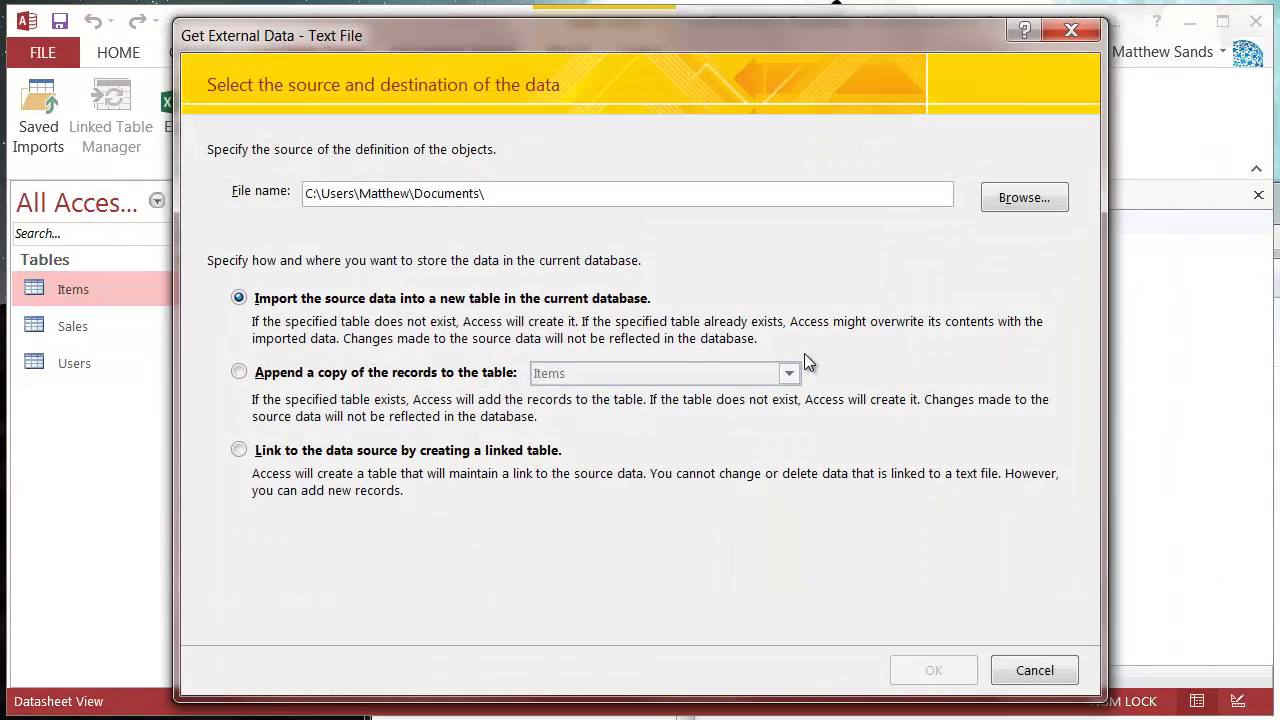
left_click(239, 372)
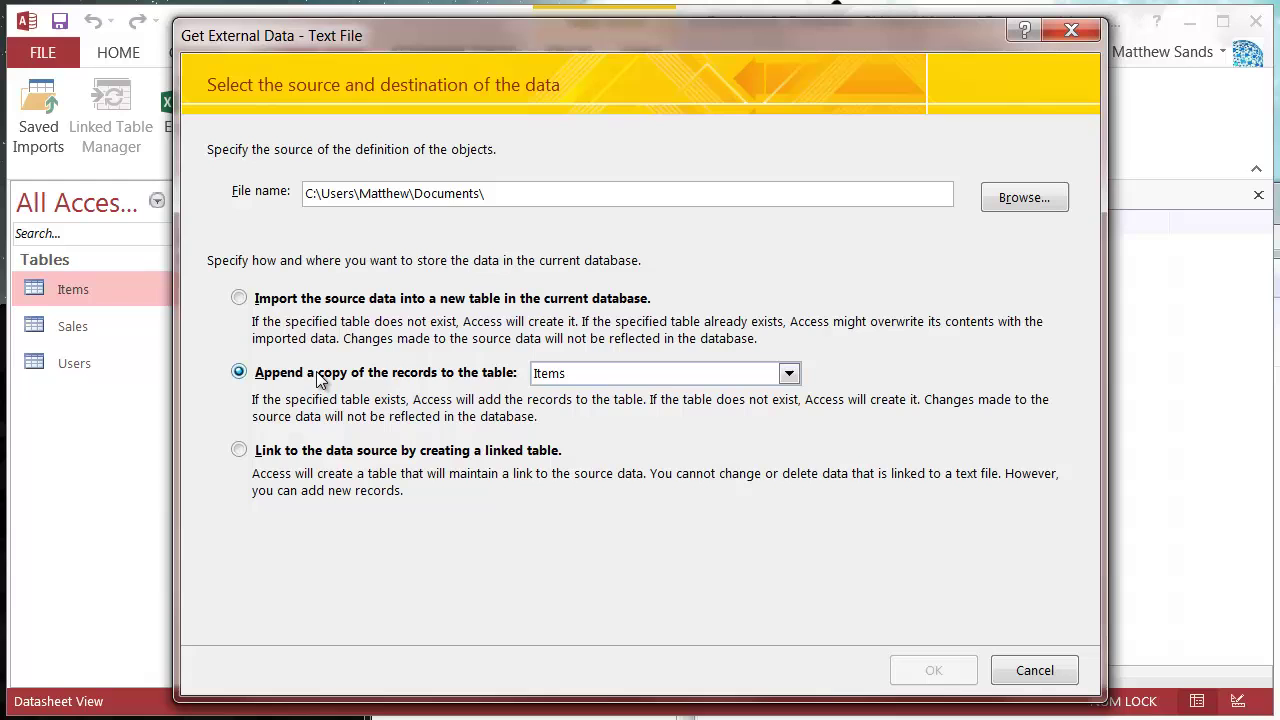
left_click_drag(617, 38, 589, 32)
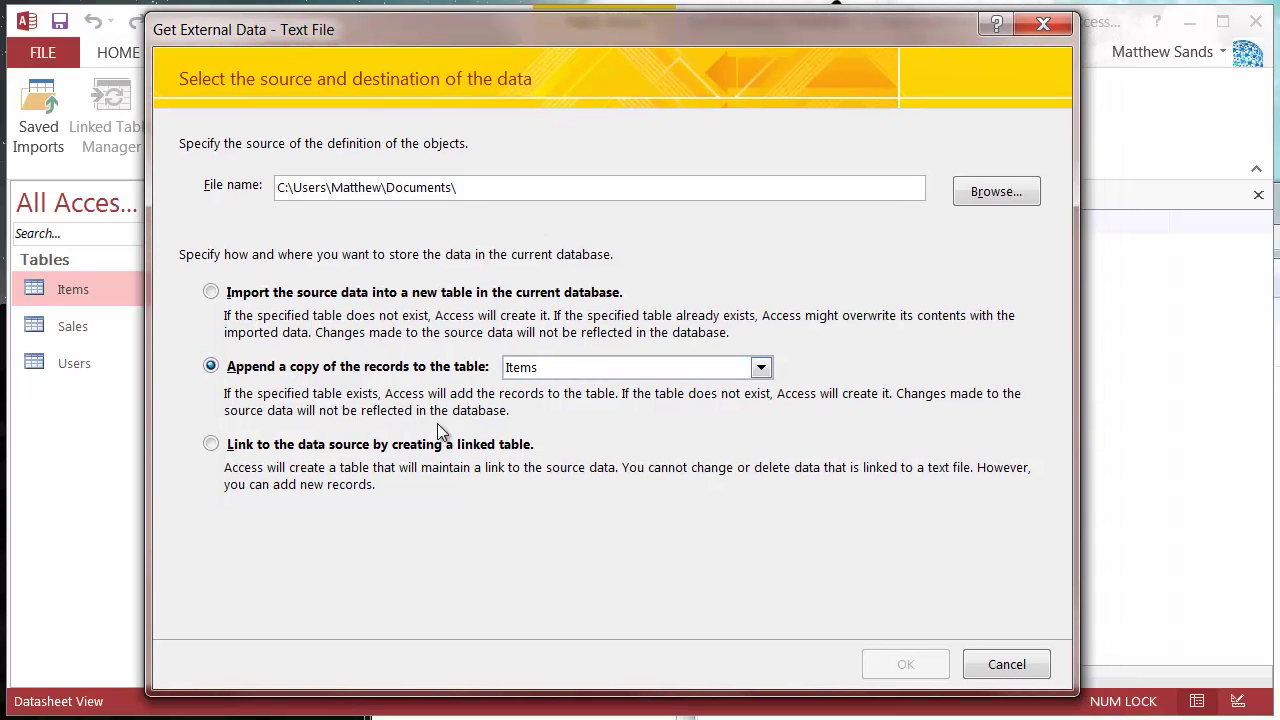
- Choose Access 2013\Examples\T 010\Import.csv as the source file and confirm the import settings
left_click(1006, 195)
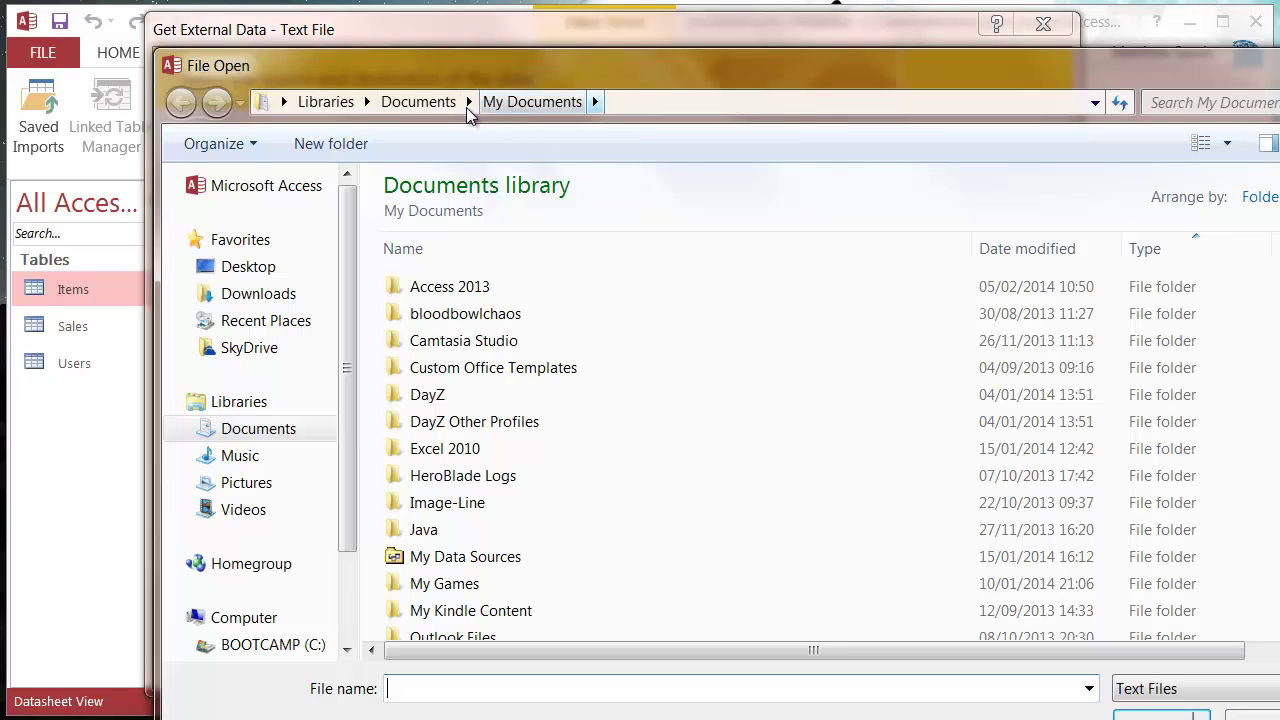
left_click(472, 310)
double_click(489, 286)
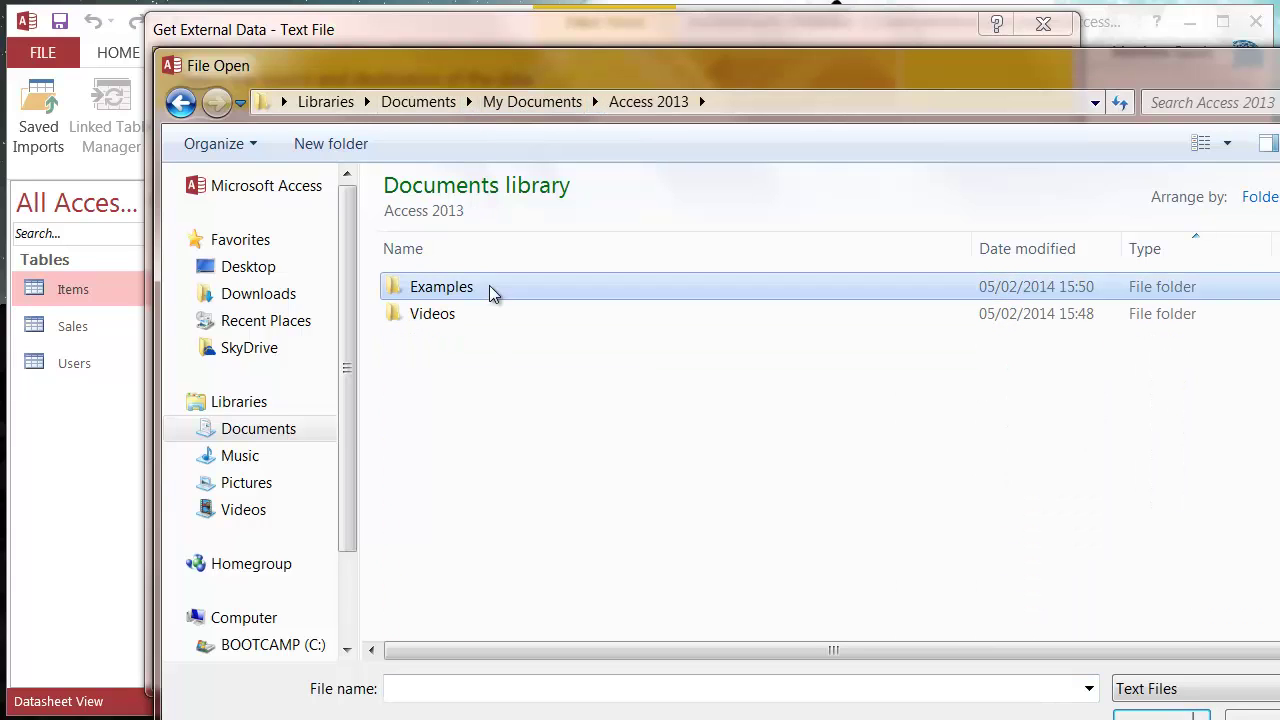
double_click(489, 286)
double_click(479, 521)
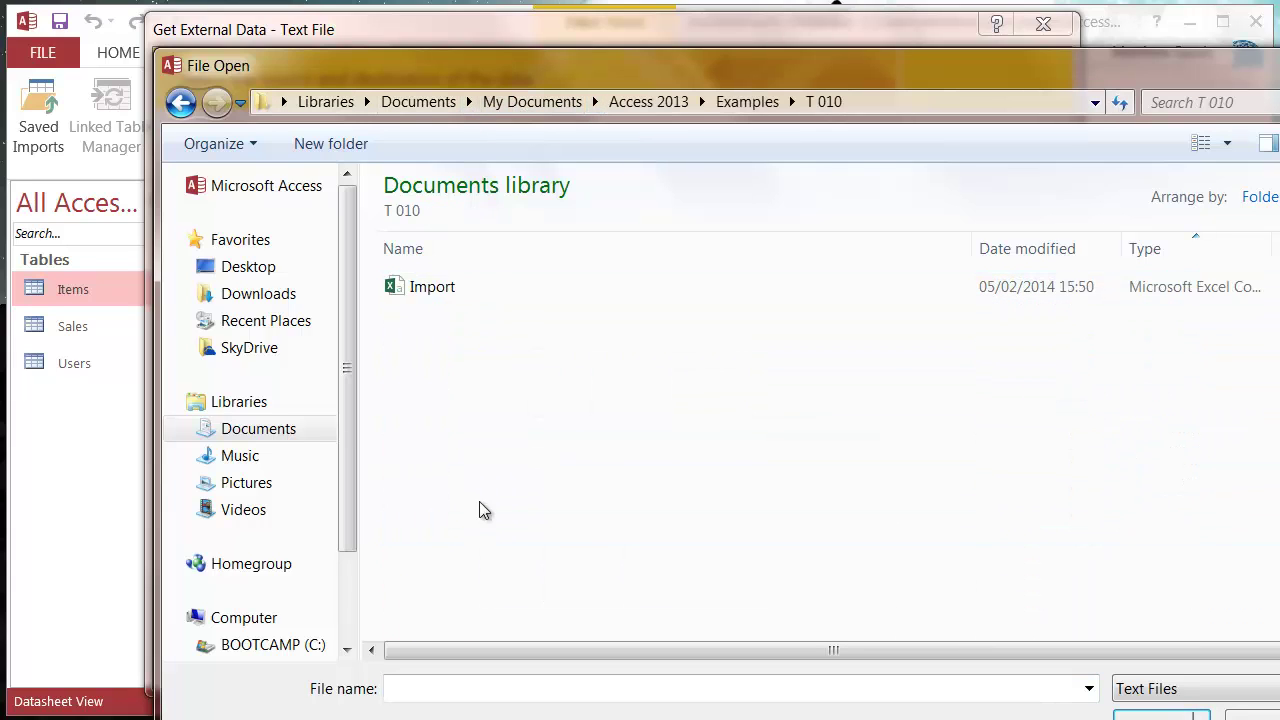
left_click(483, 288)
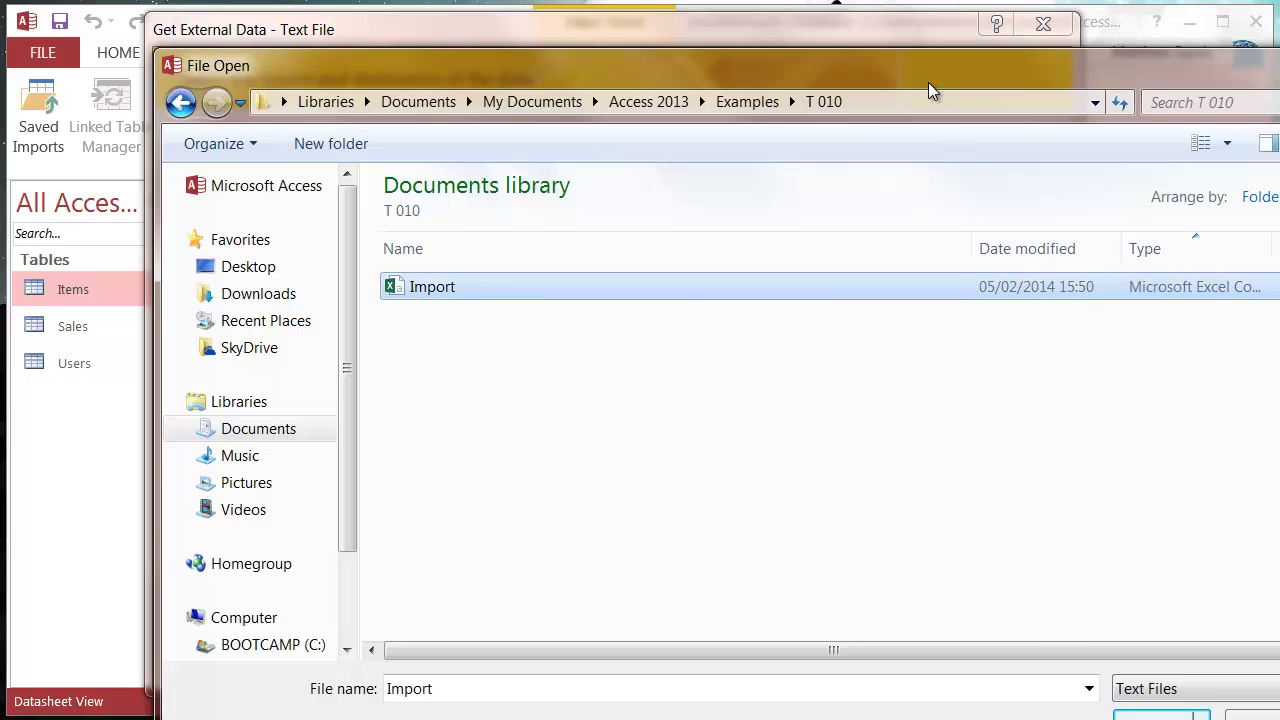
left_click_drag(928, 82, 866, 22)
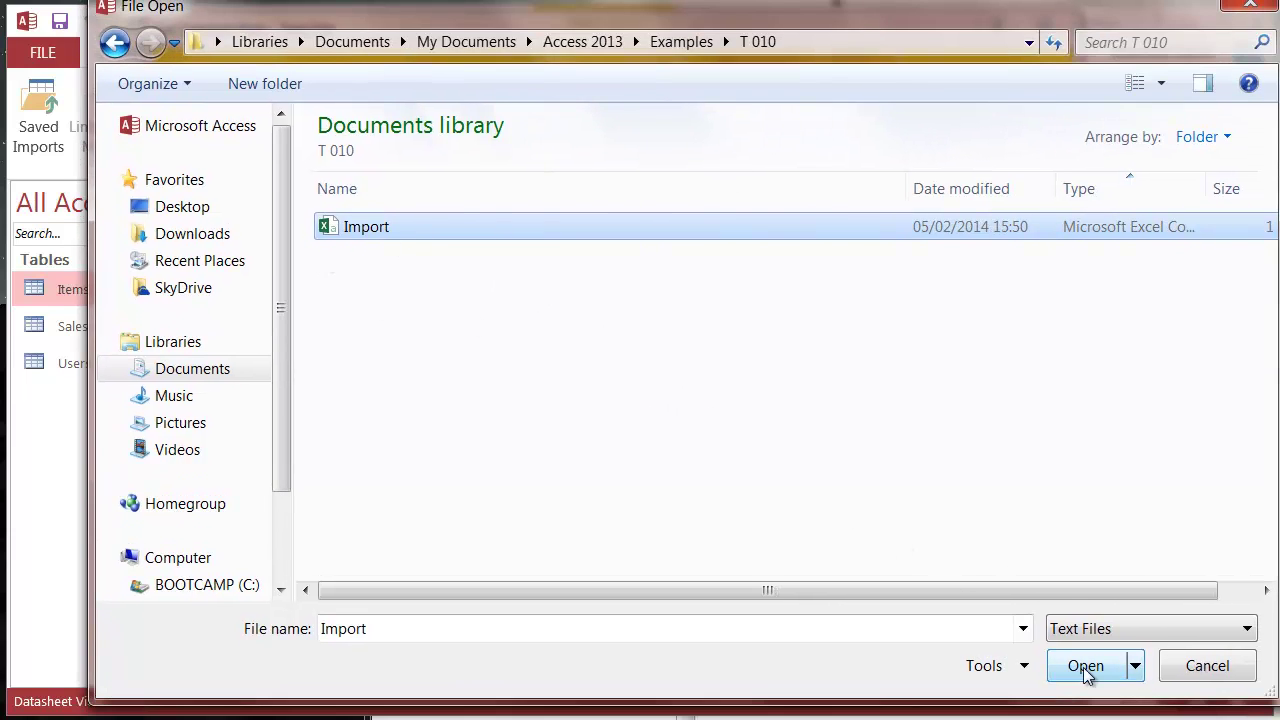
left_click(1086, 667)
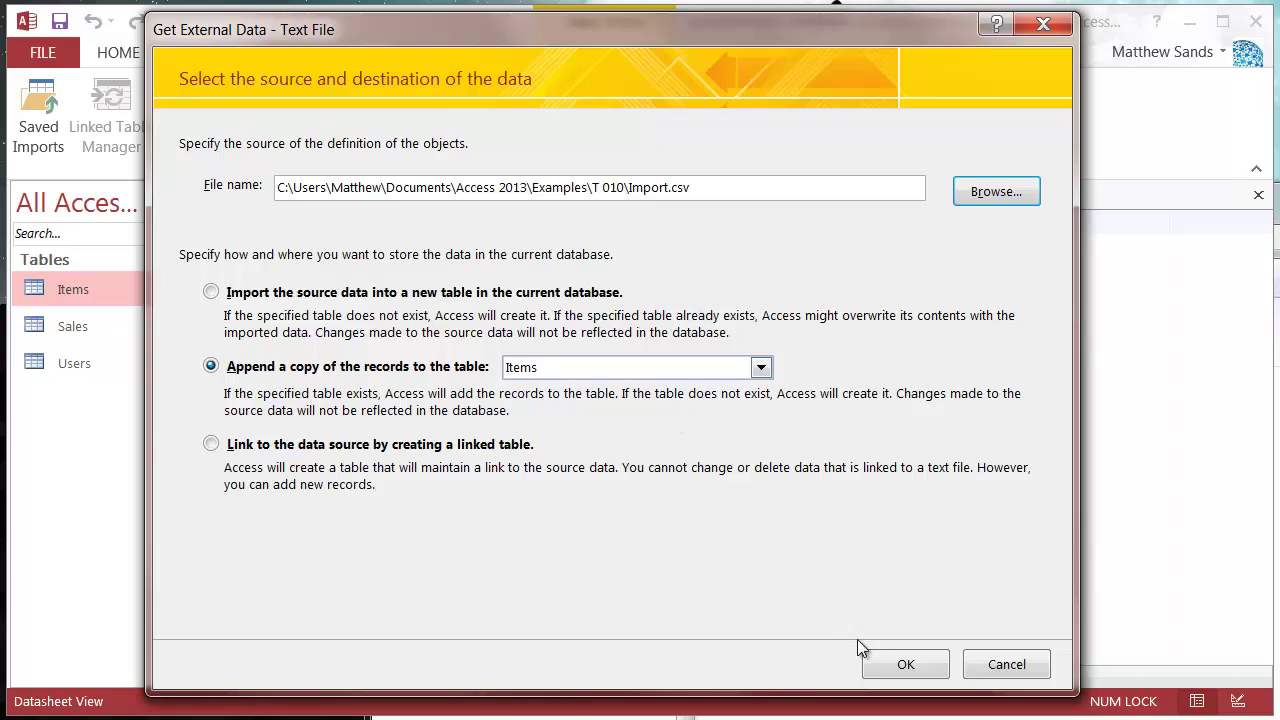
left_click(896, 665)
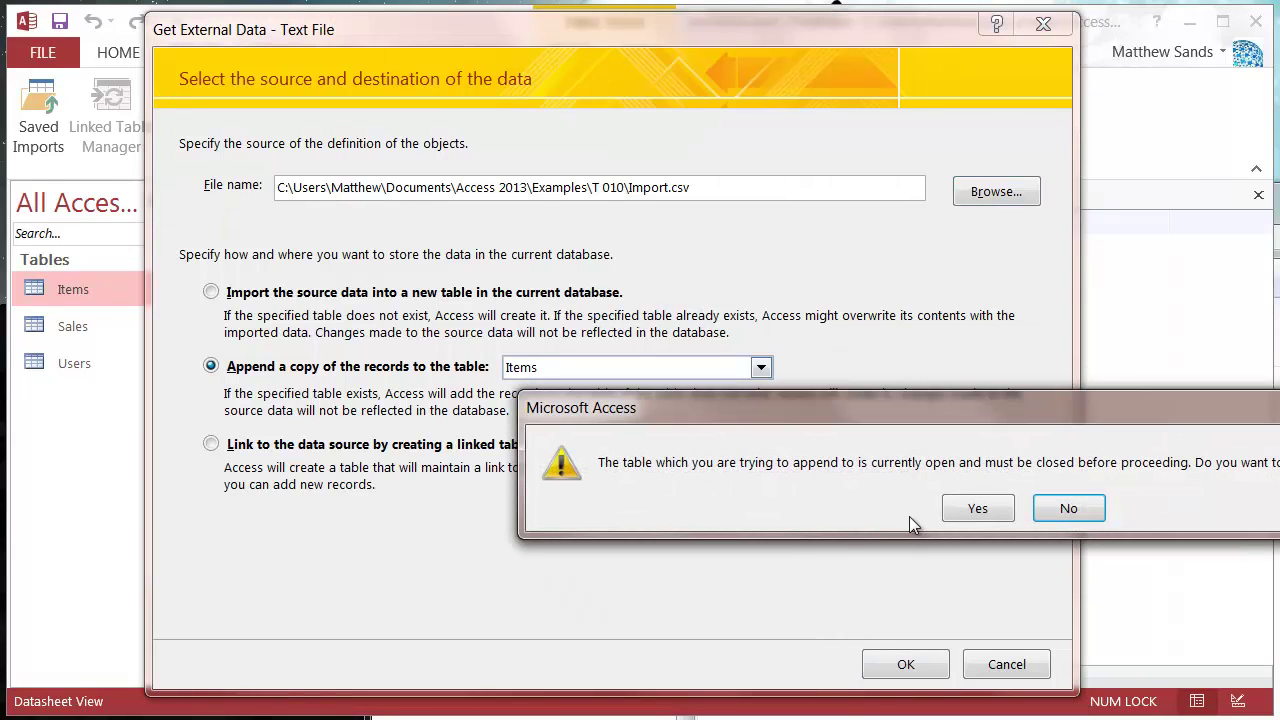
- Let Access close the open Items table, then keep Delimited as the file format and continue
left_click(978, 510)
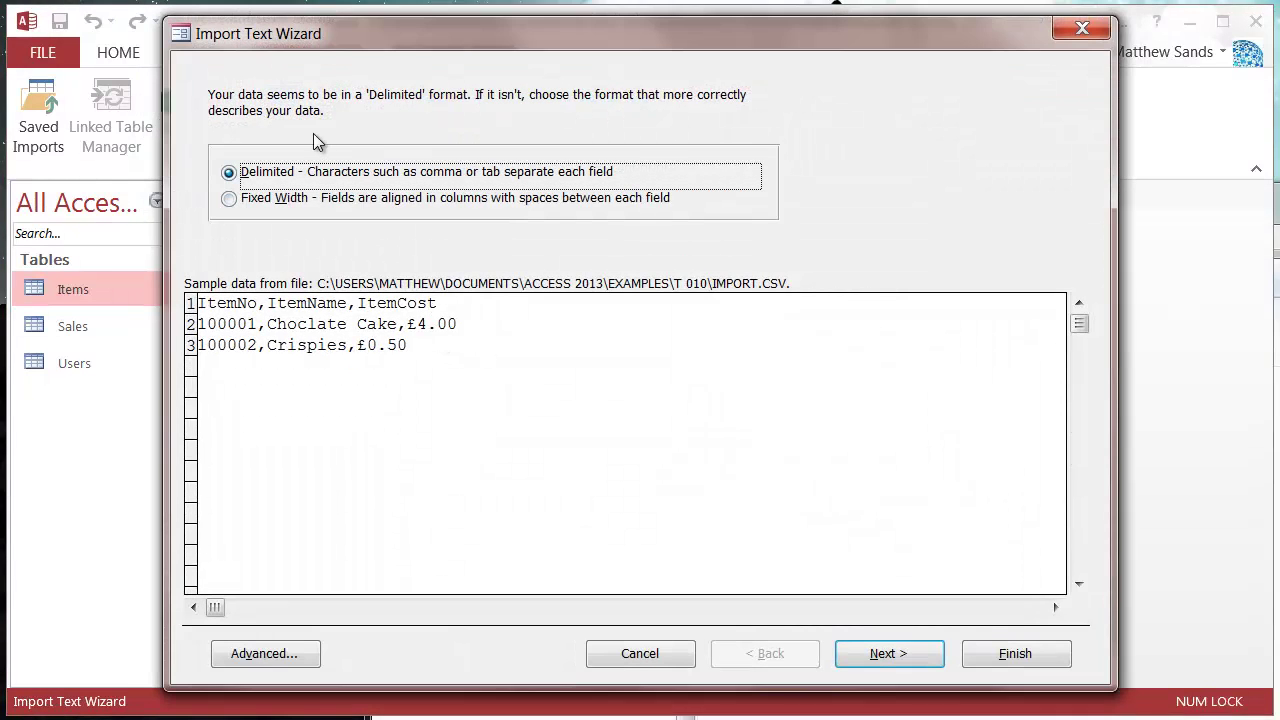
left_click(230, 198)
left_click(229, 172)
left_click(230, 198)
left_click(229, 172)
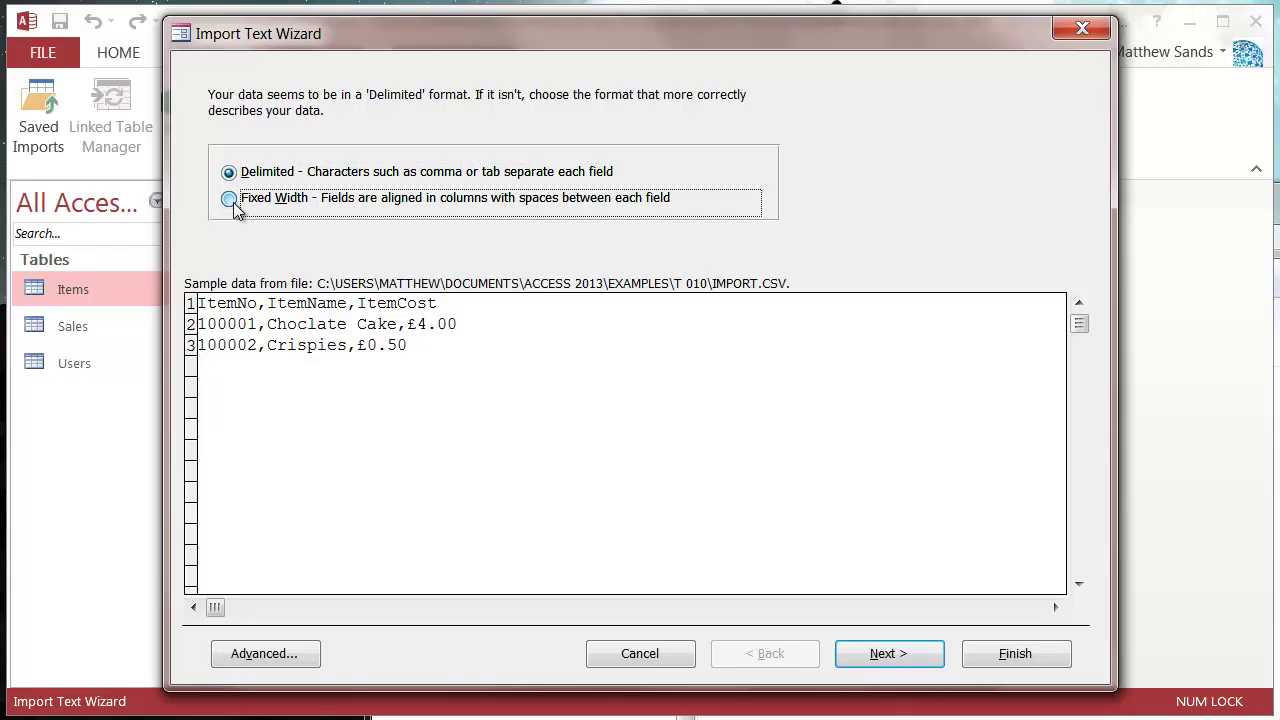
left_click(230, 199)
left_click(249, 171)
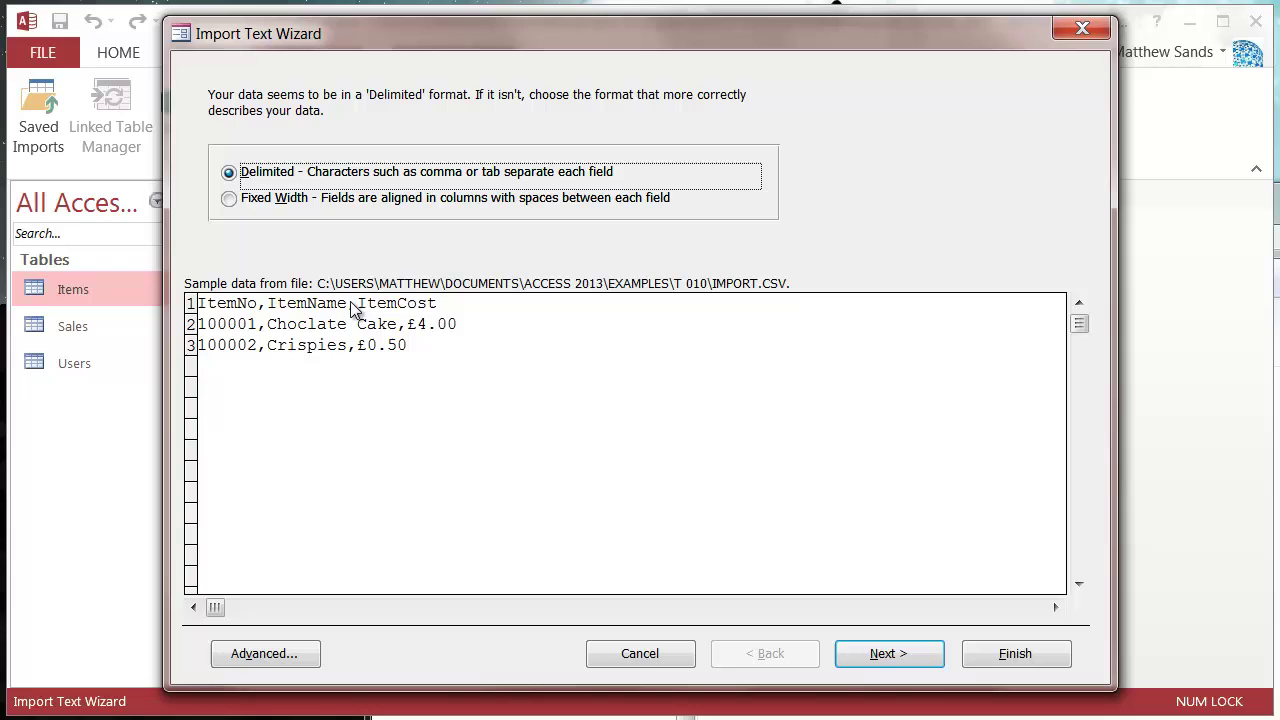
left_click(893, 652)
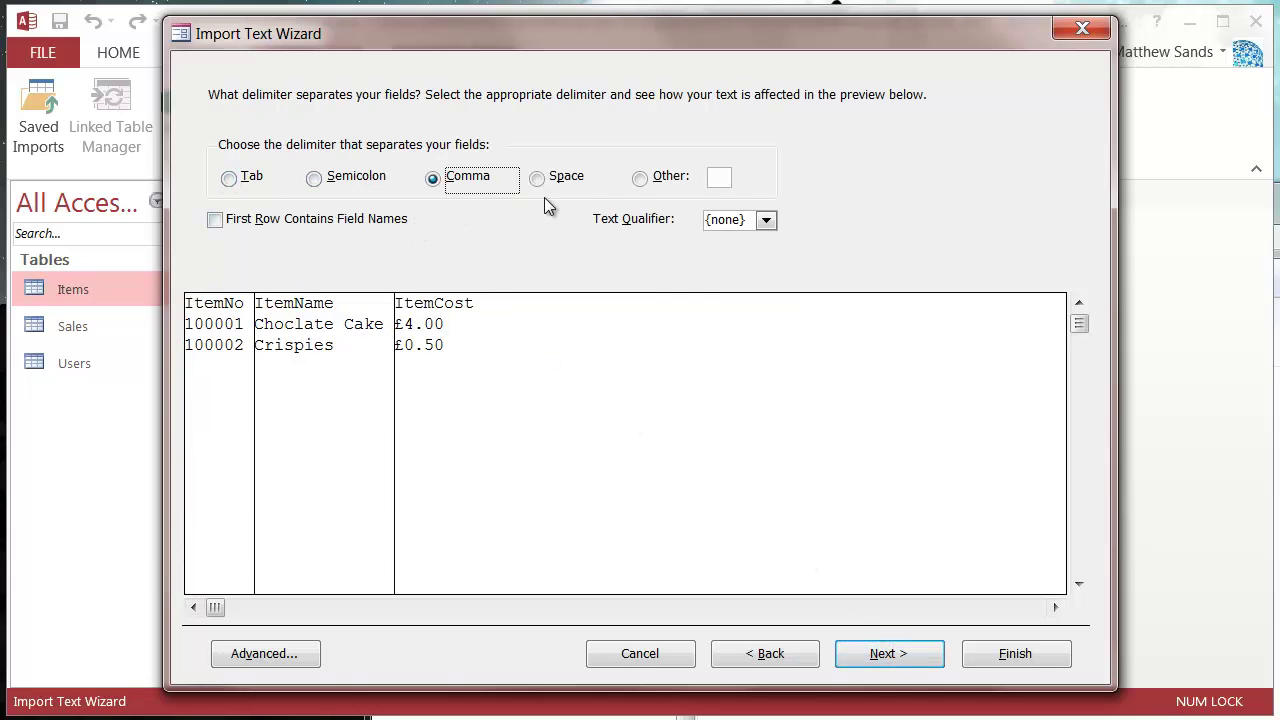
- Make Comma the field delimiter instead of a custom Other character
left_click(684, 188)
left_click(725, 178)
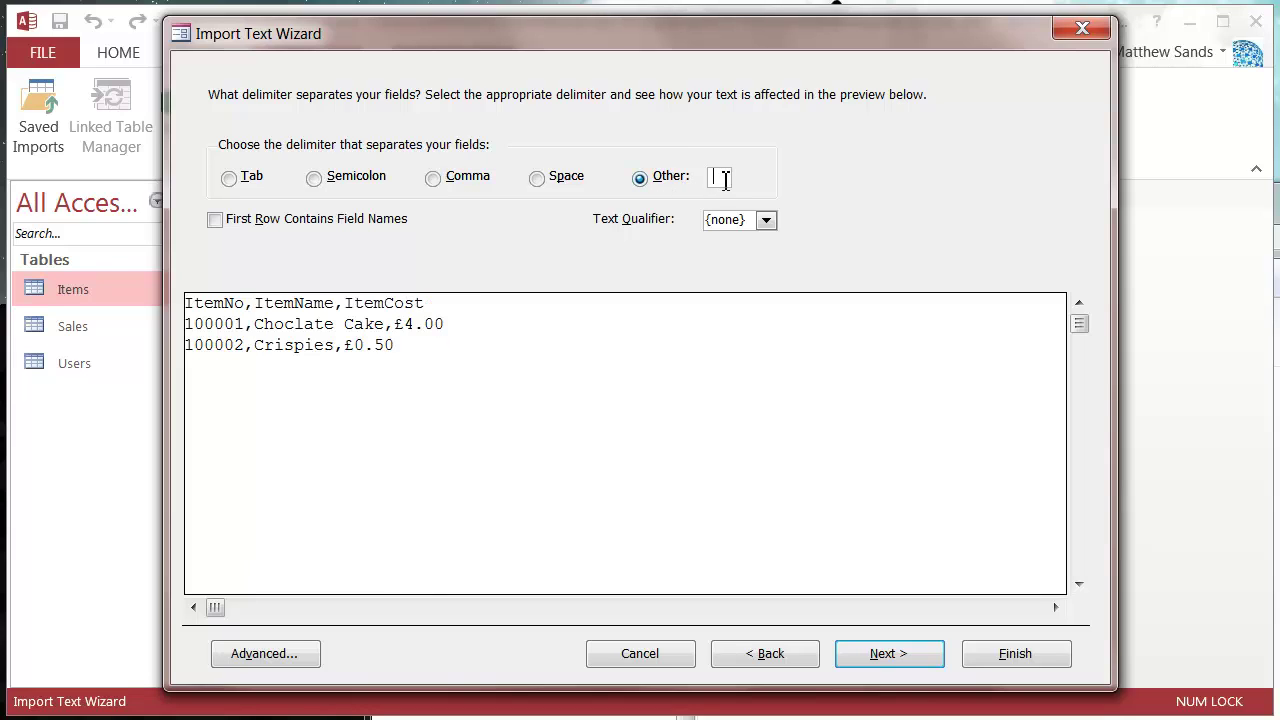
type(";")
key("BackSpace")
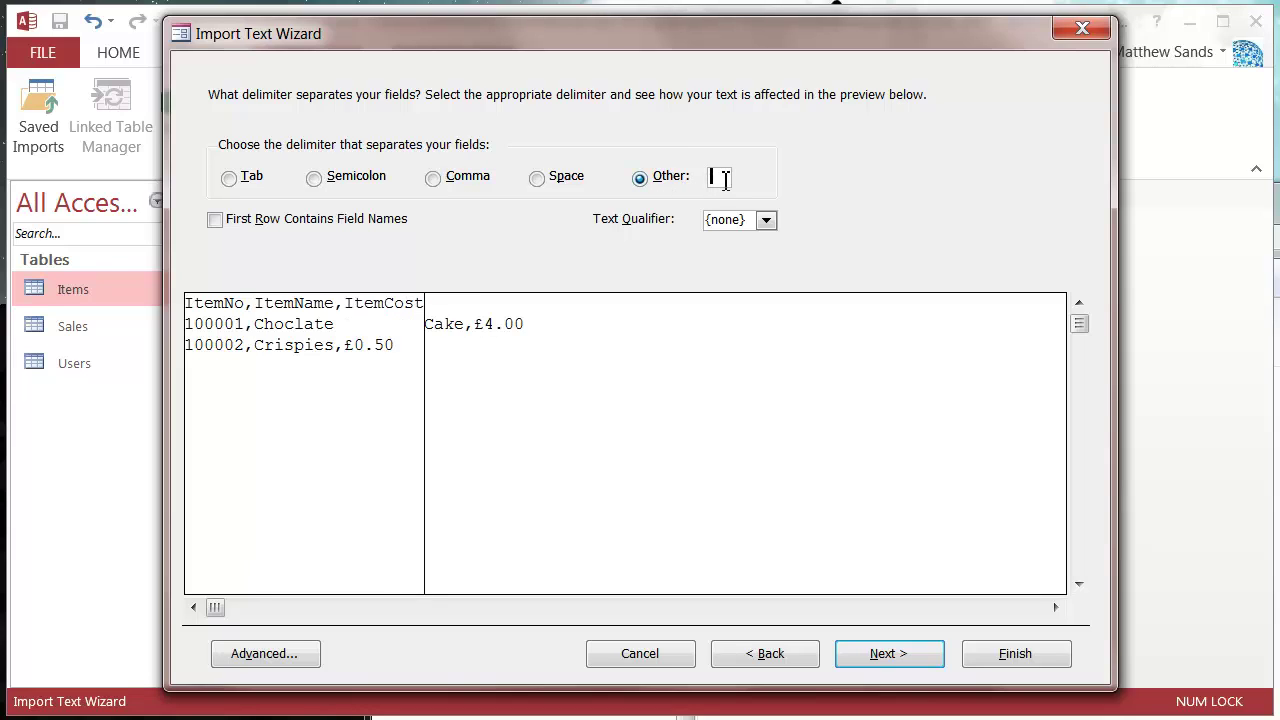
type(",")
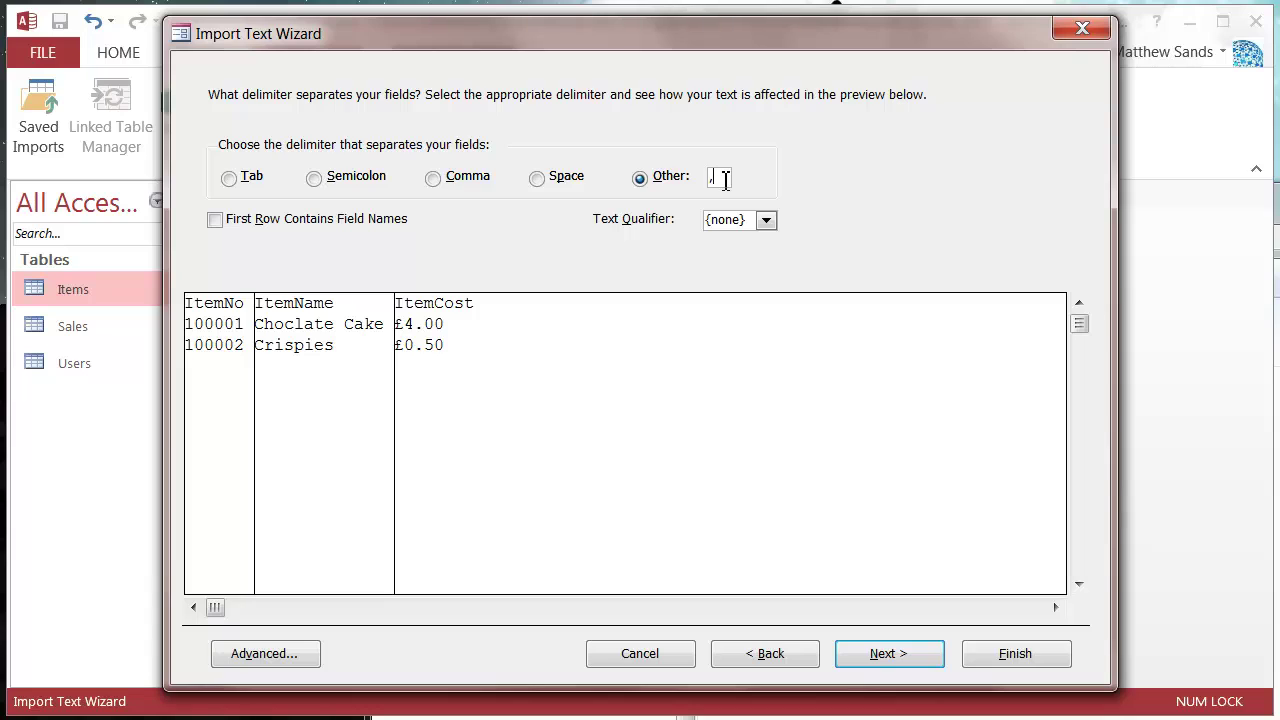
key("BackSpace")
left_click(443, 182)
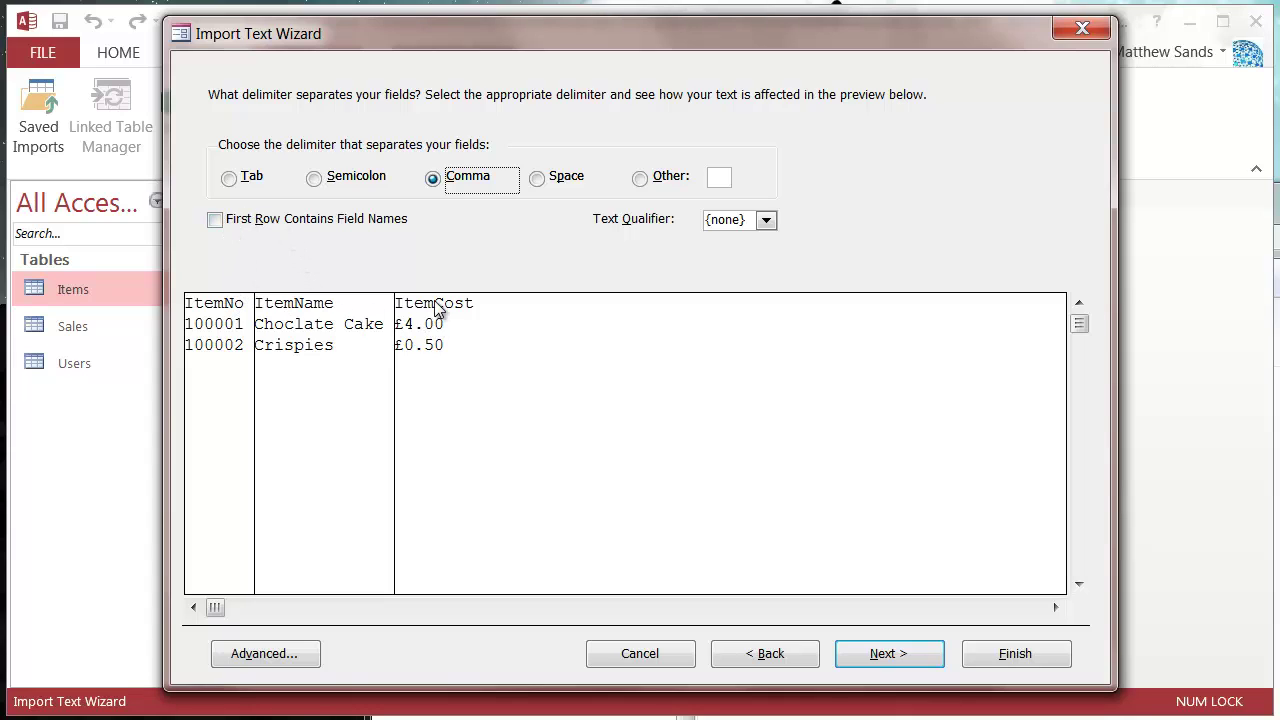
- Treat the first row as field names and keep the text qualifier as {none}
left_click(227, 220)
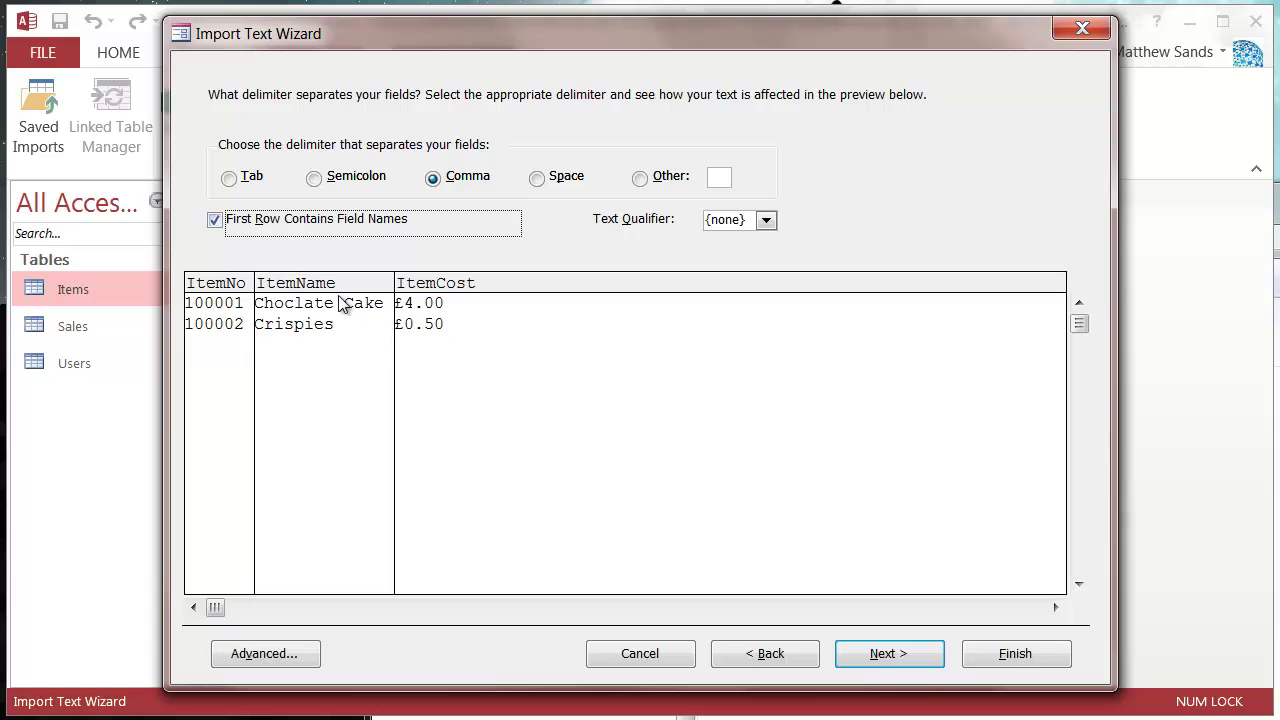
left_click(767, 221)
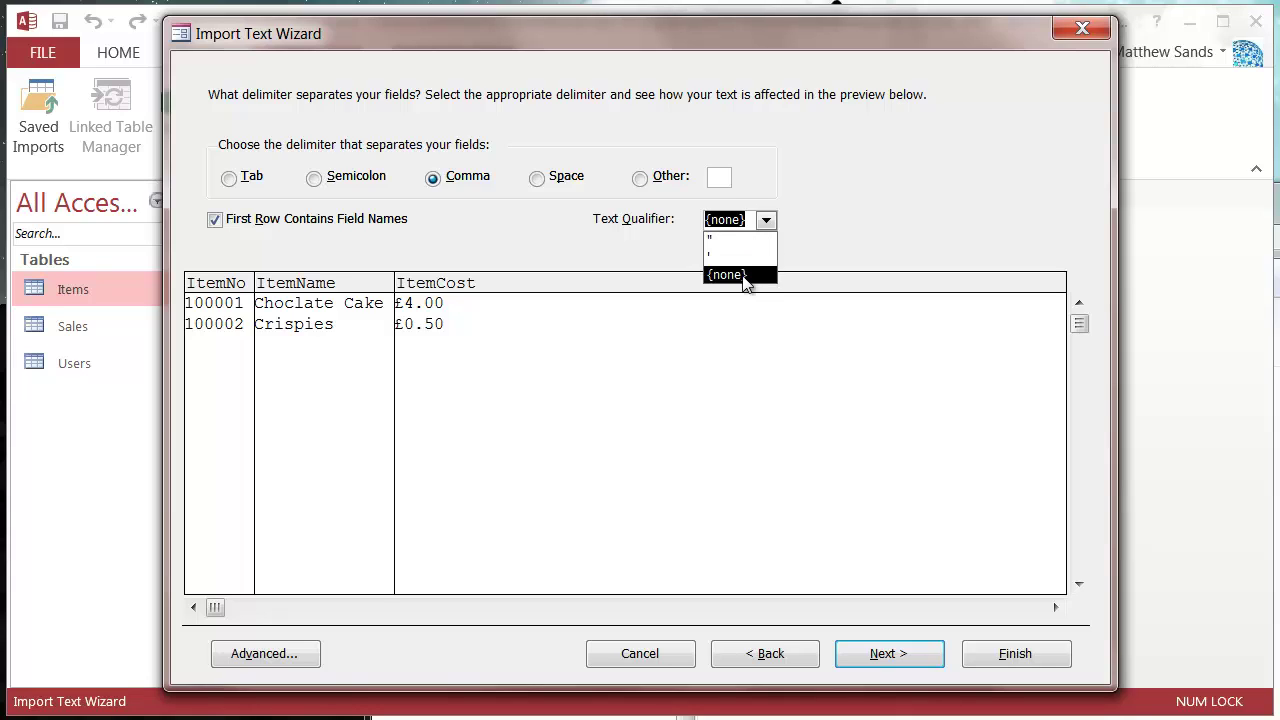
left_click(757, 226)
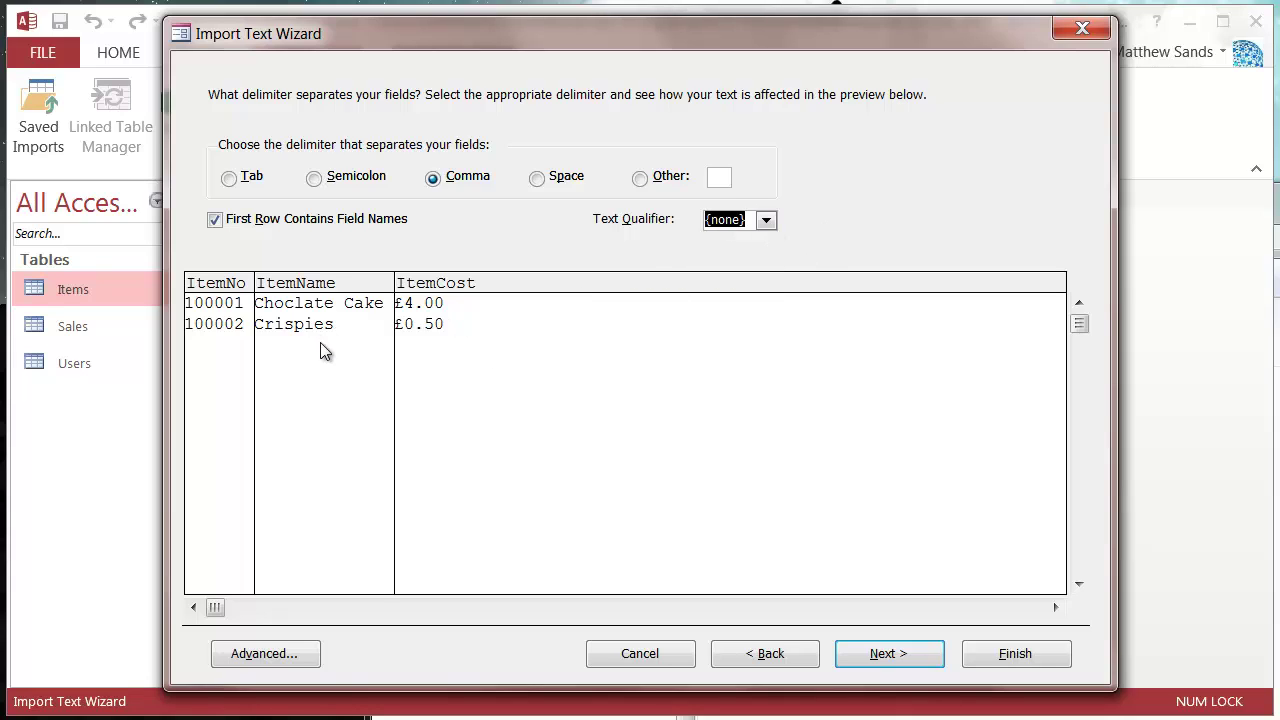
- Finish the import into Items and choose to save the import steps
left_click(898, 656)
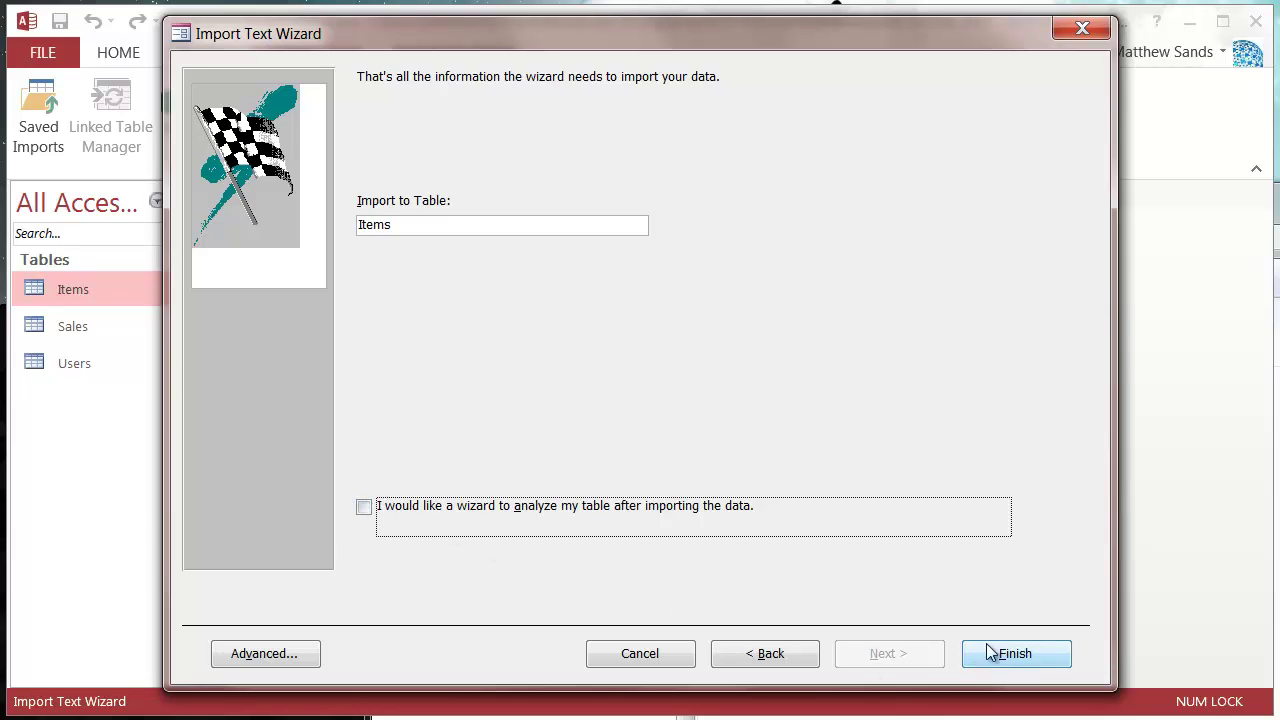
left_click(1016, 655)
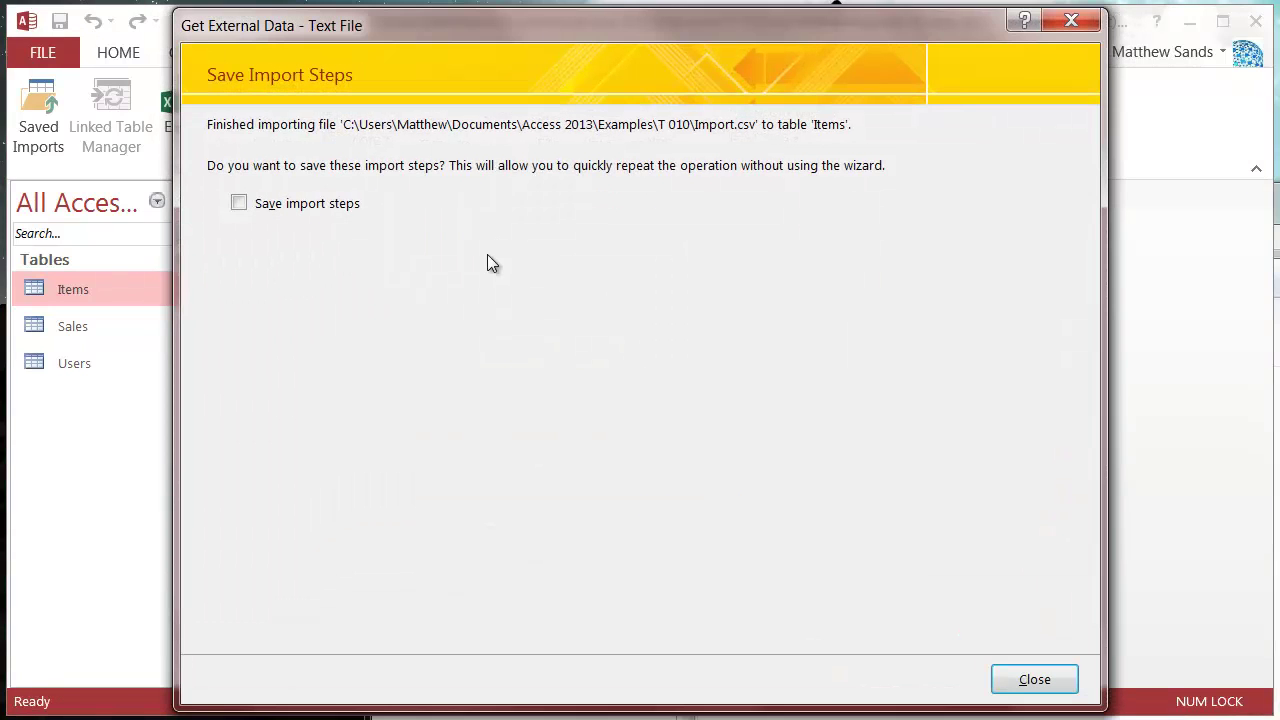
left_click(241, 205)
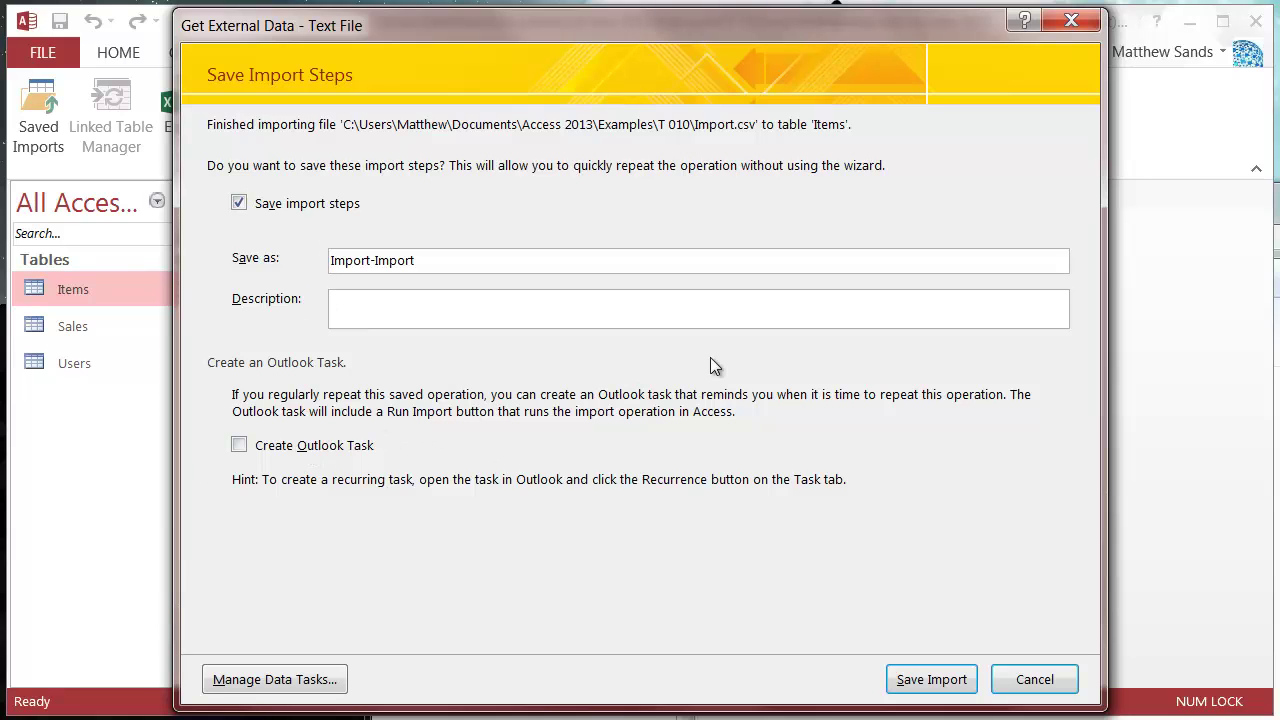
left_click(925, 682)
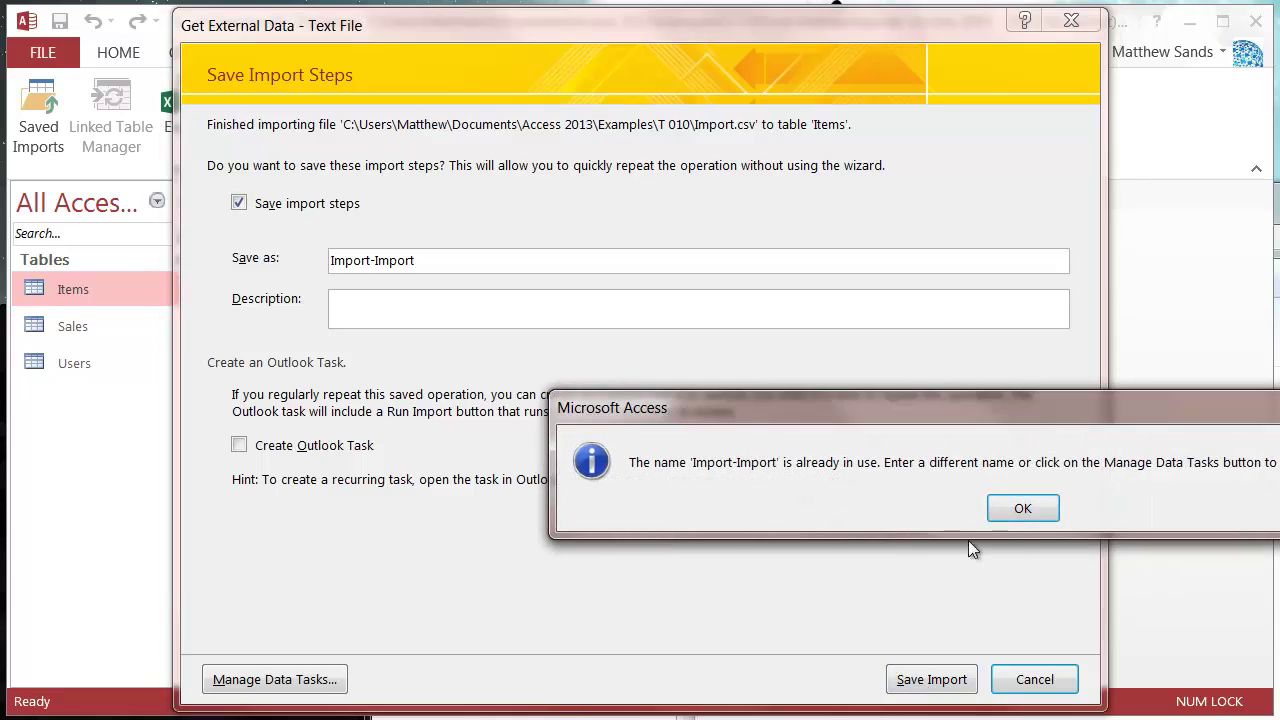
left_click(1023, 509)
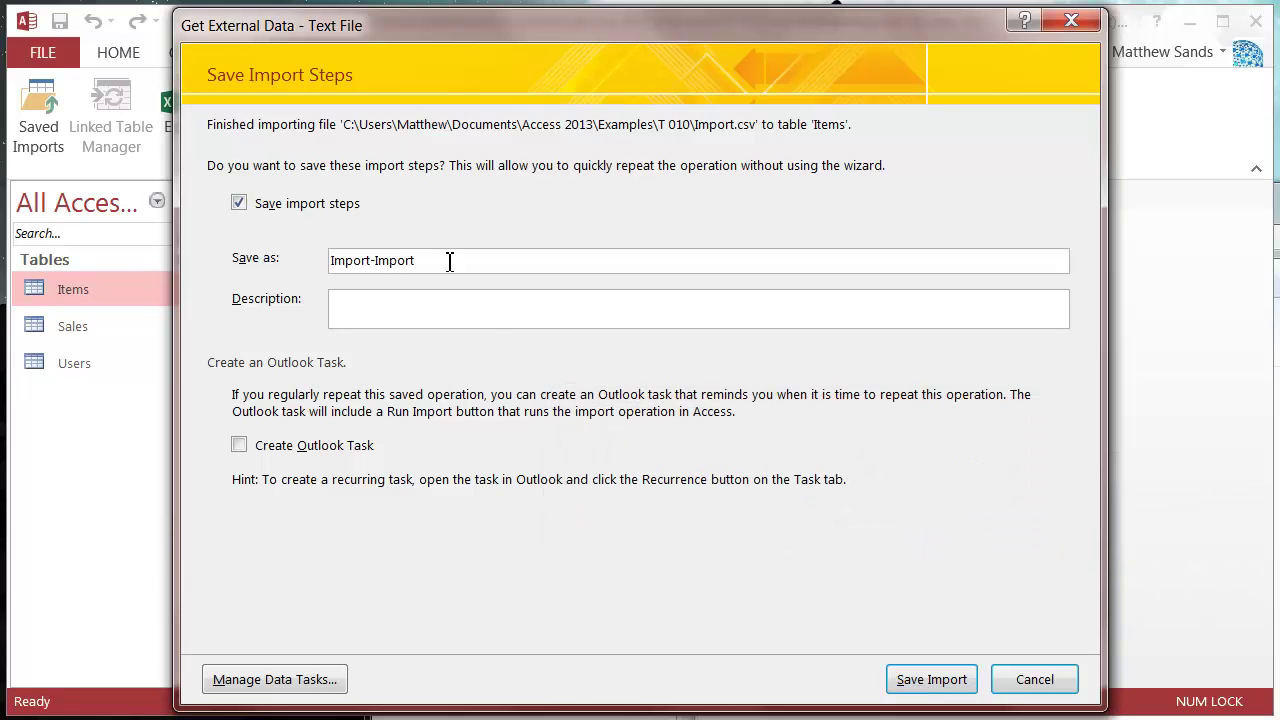
- Save the import steps under the name 'Import CSV'
left_click_drag(457, 263, 102, 289)
type("Import CSV")
left_click(928, 681)
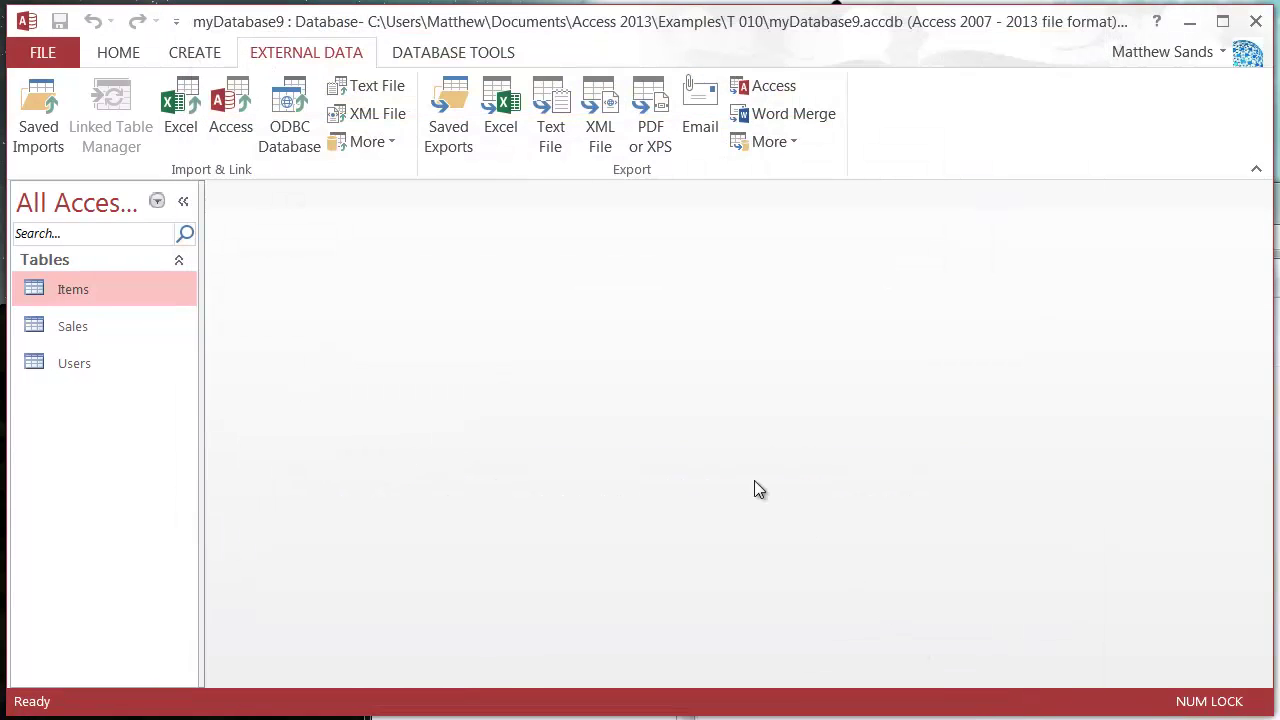
- Open the Items table to check the two appended records, then close it
double_click(80, 293)
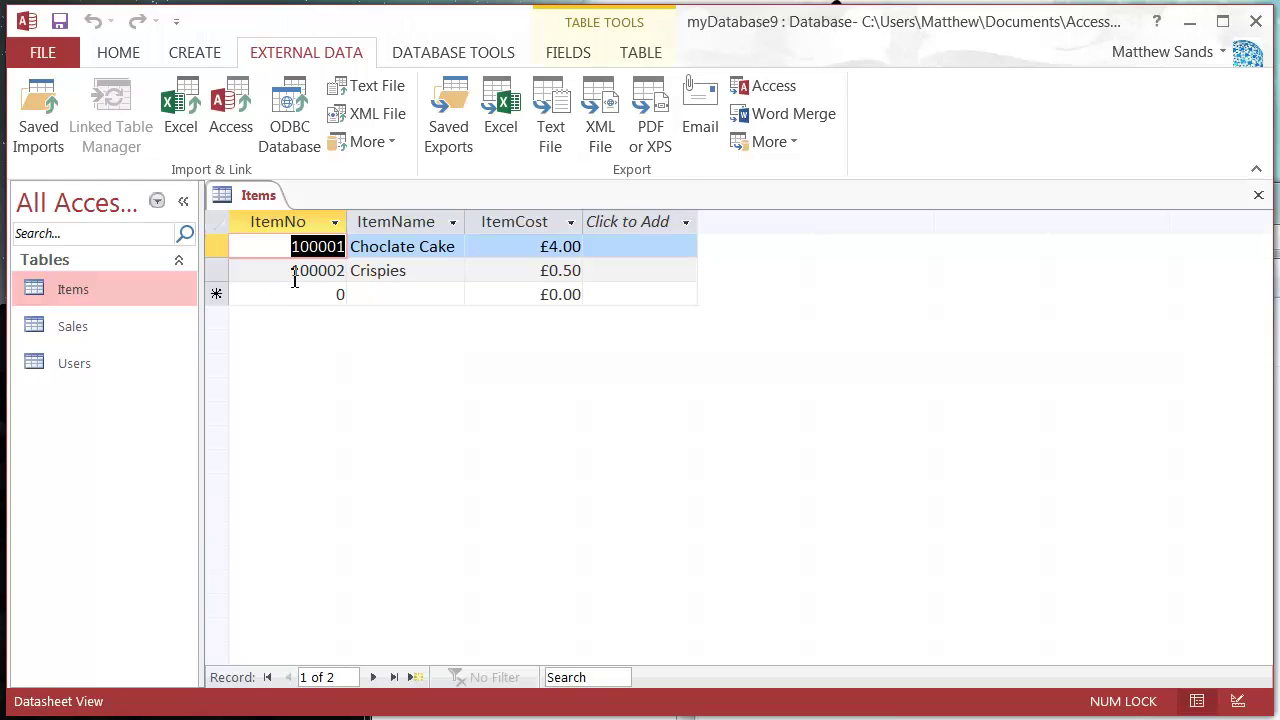
left_click(409, 294)
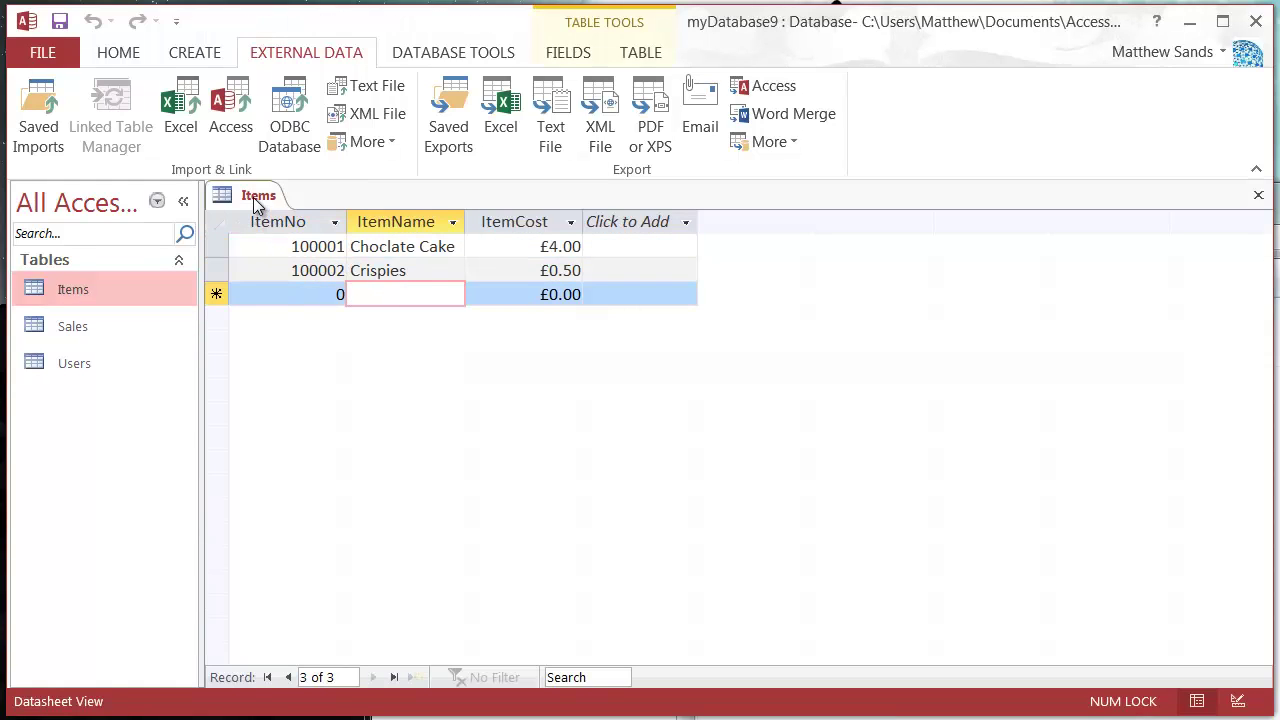
right_click(257, 197)
left_click(300, 244)
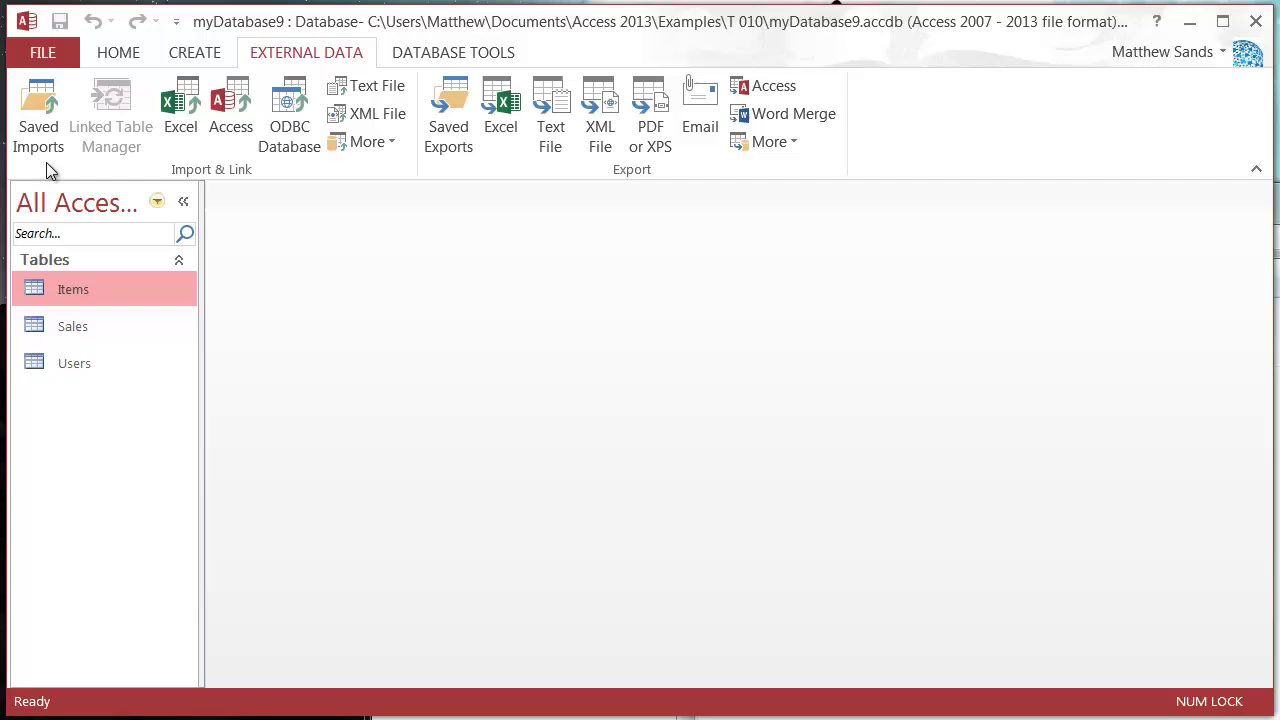
- Rerun the saved 'Import CSV' task, confirm appending to Items, and close Saved Imports
left_click(38, 112)
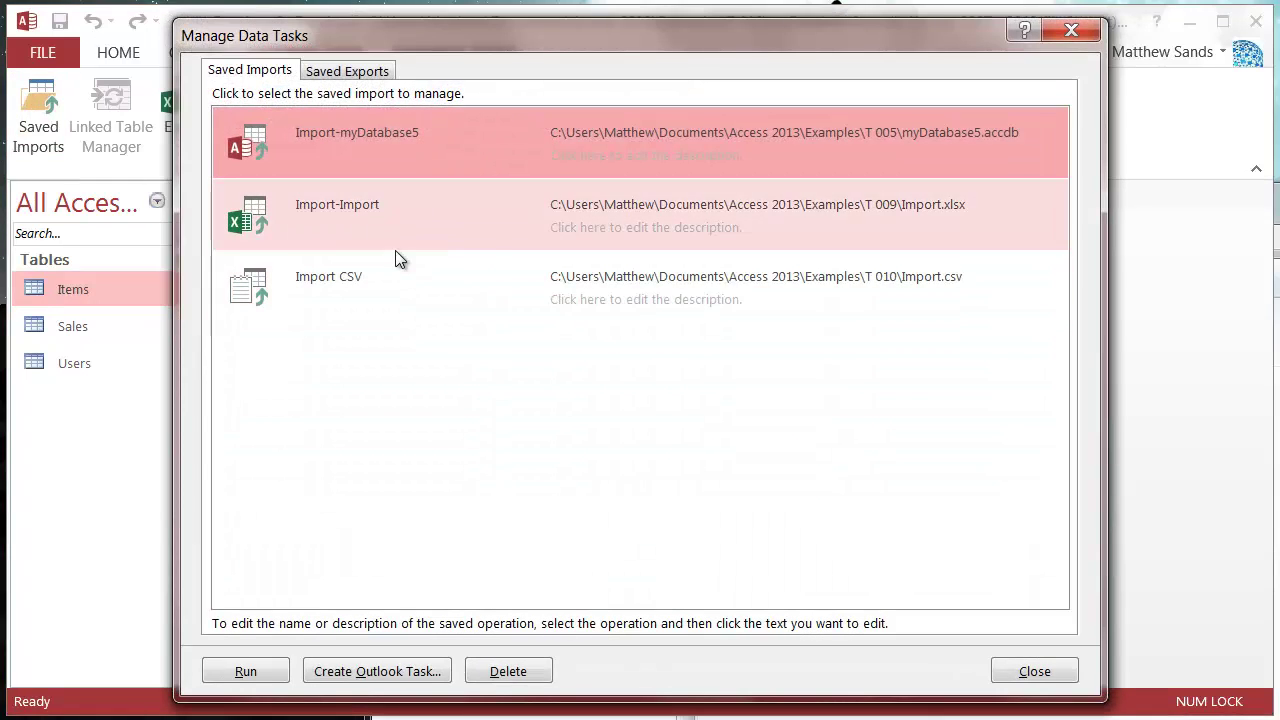
left_click(378, 304)
left_click(227, 289)
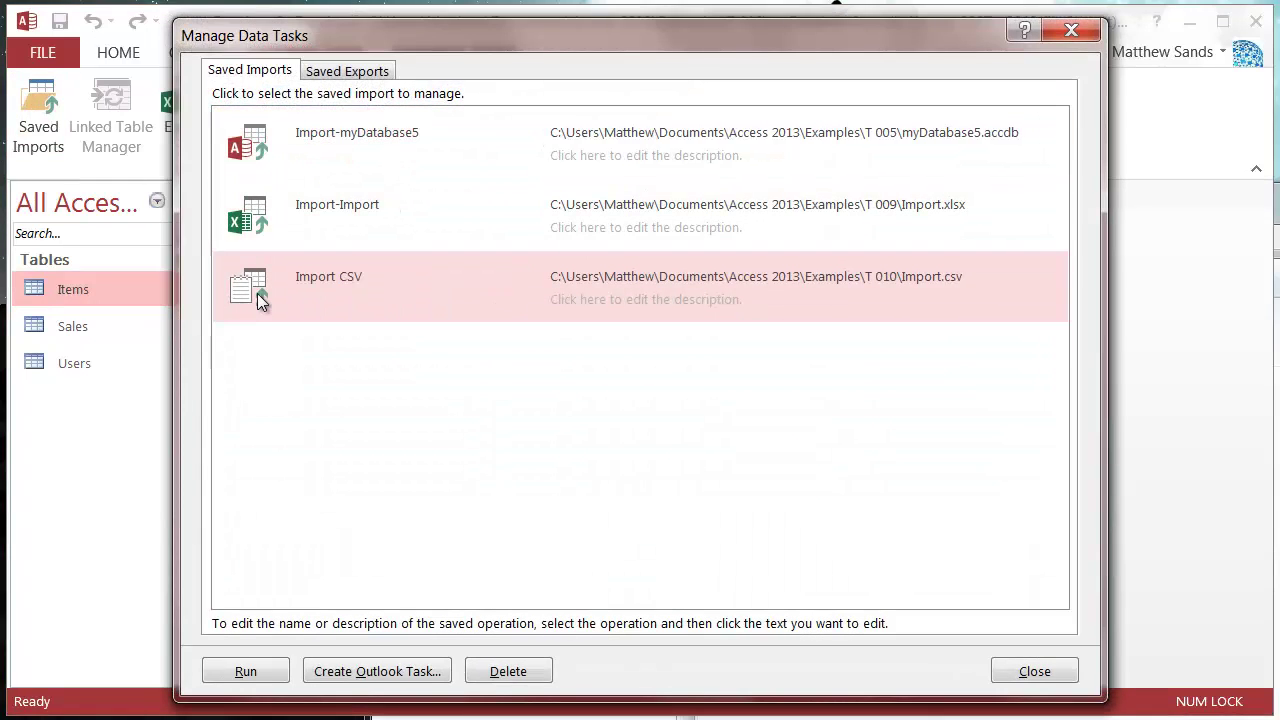
left_click(263, 677)
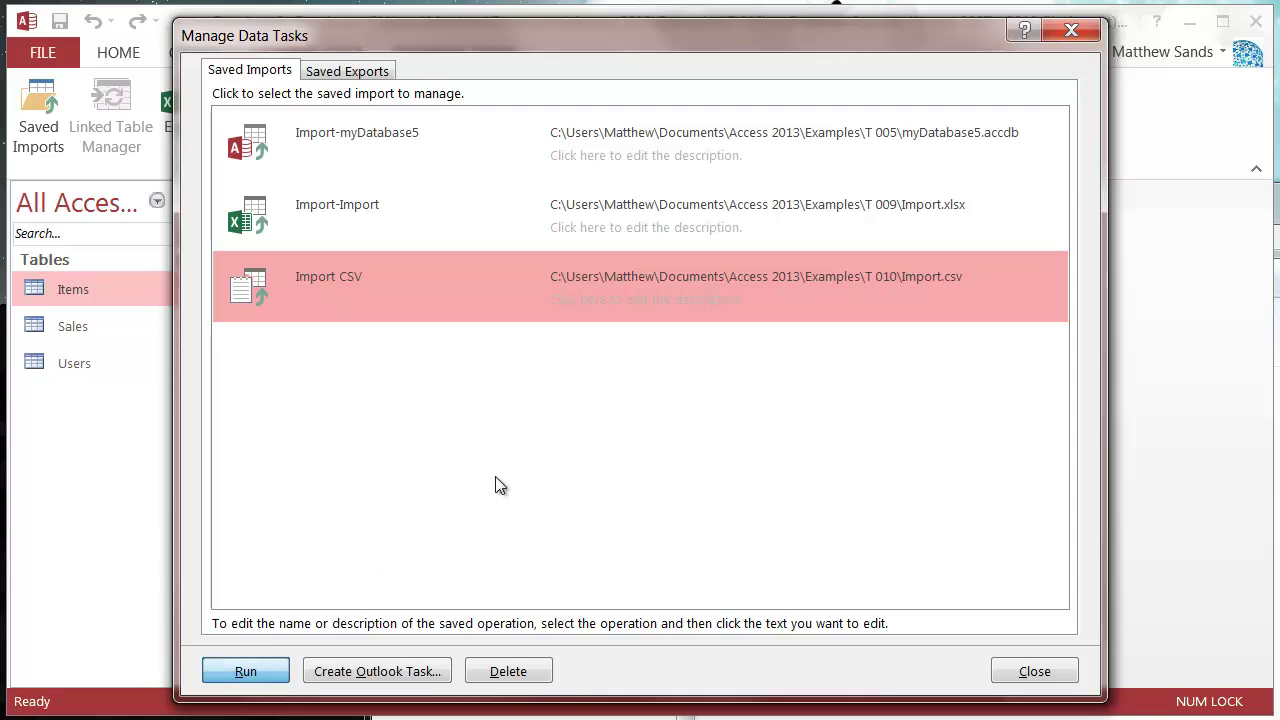
left_click(940, 543)
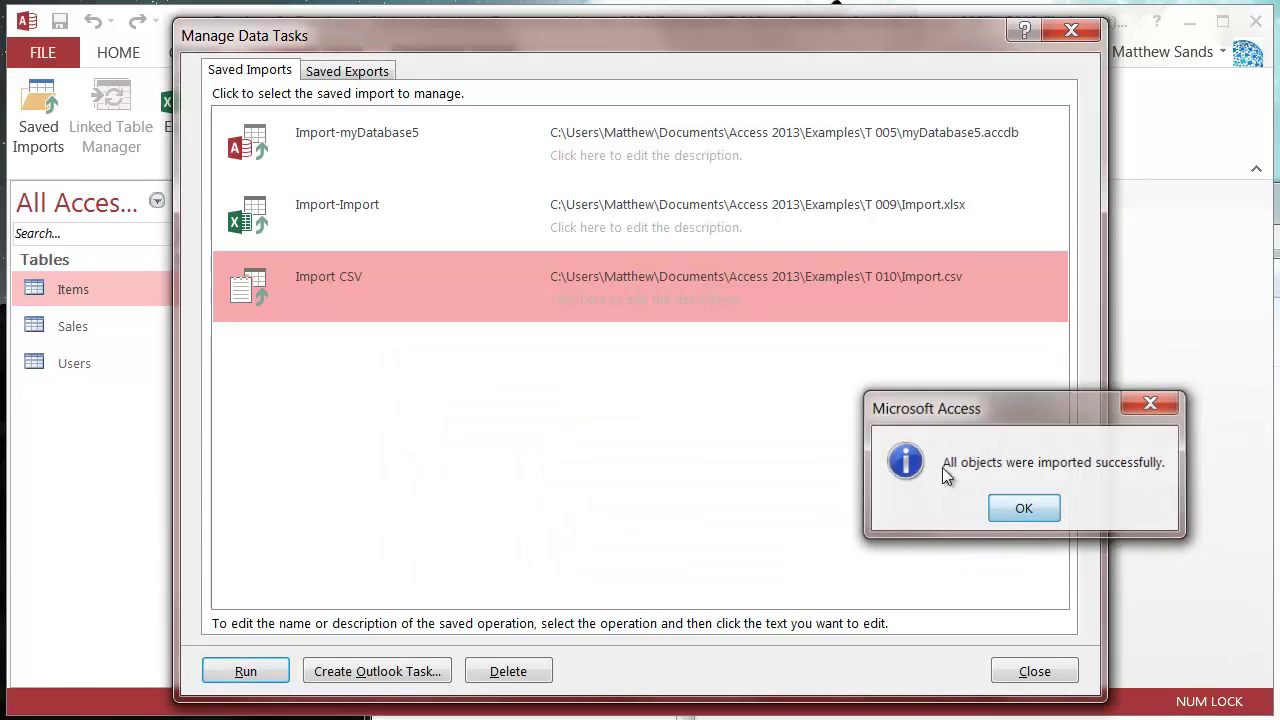
left_click(925, 506)
left_click(1056, 676)
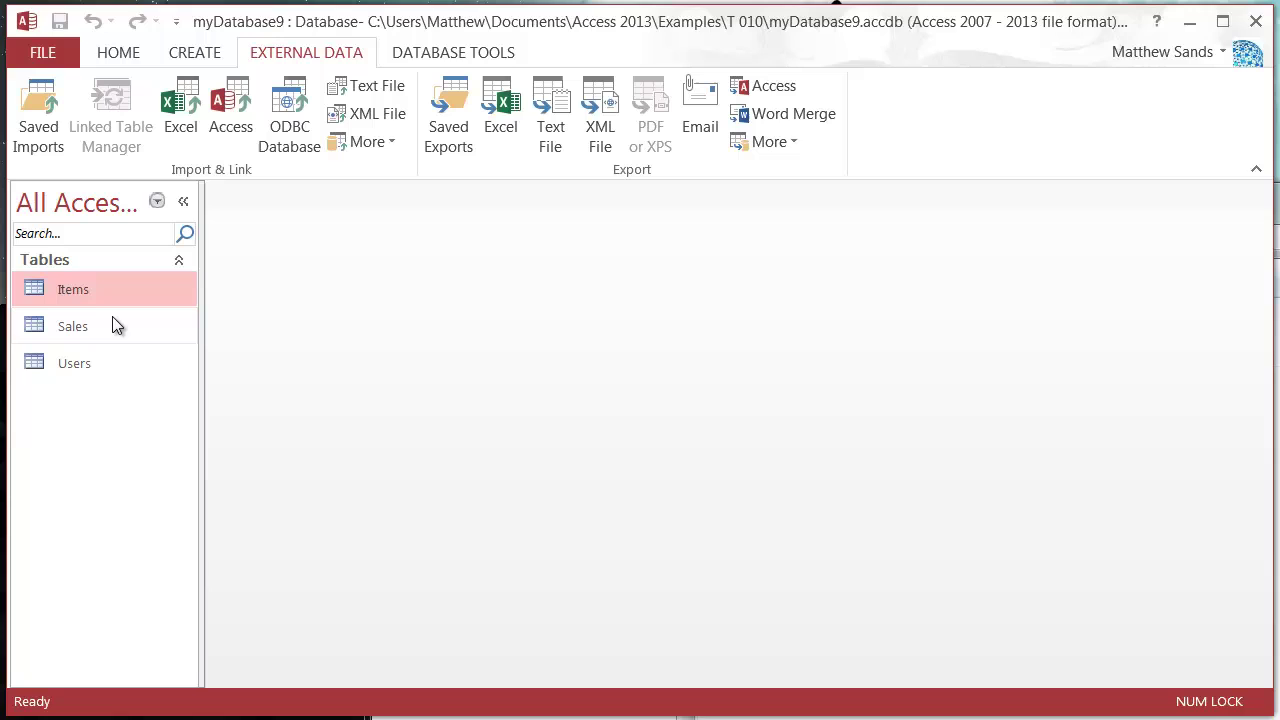
- Open and close the Items table, then switch to the CREATE ribbon commands
double_click(146, 285)
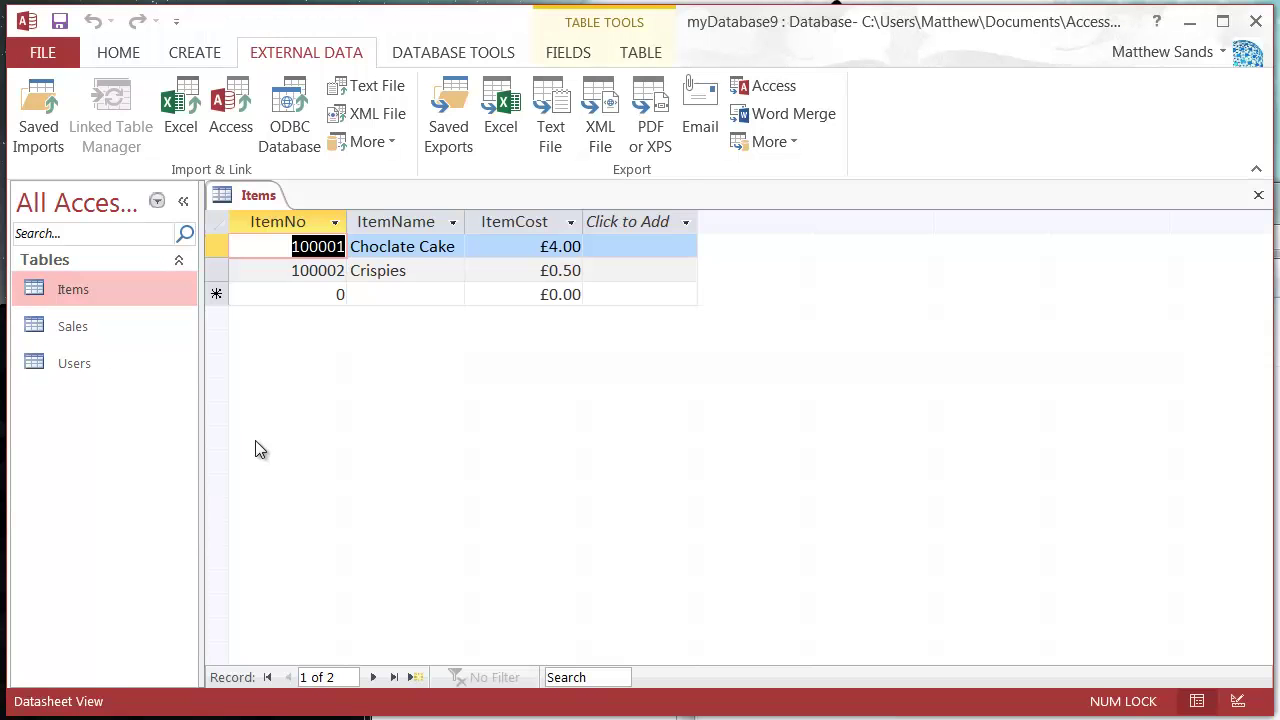
right_click(255, 195)
left_click(297, 237)
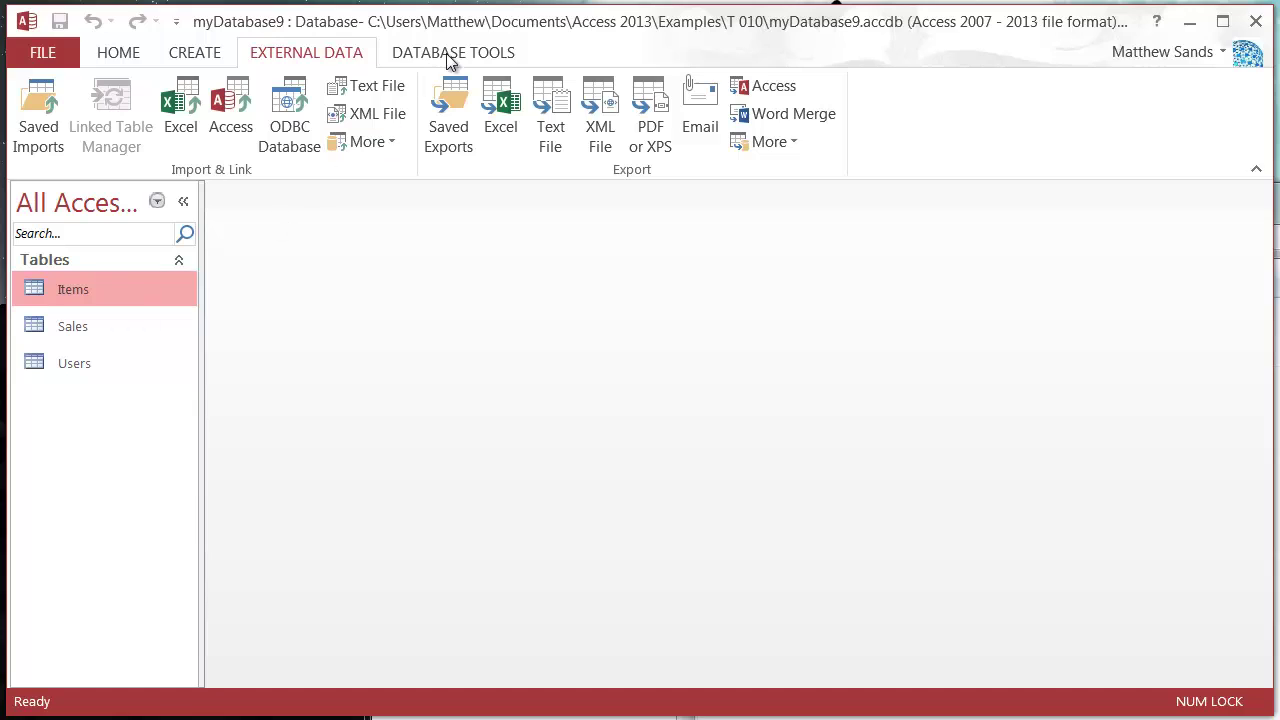
left_click(197, 54)
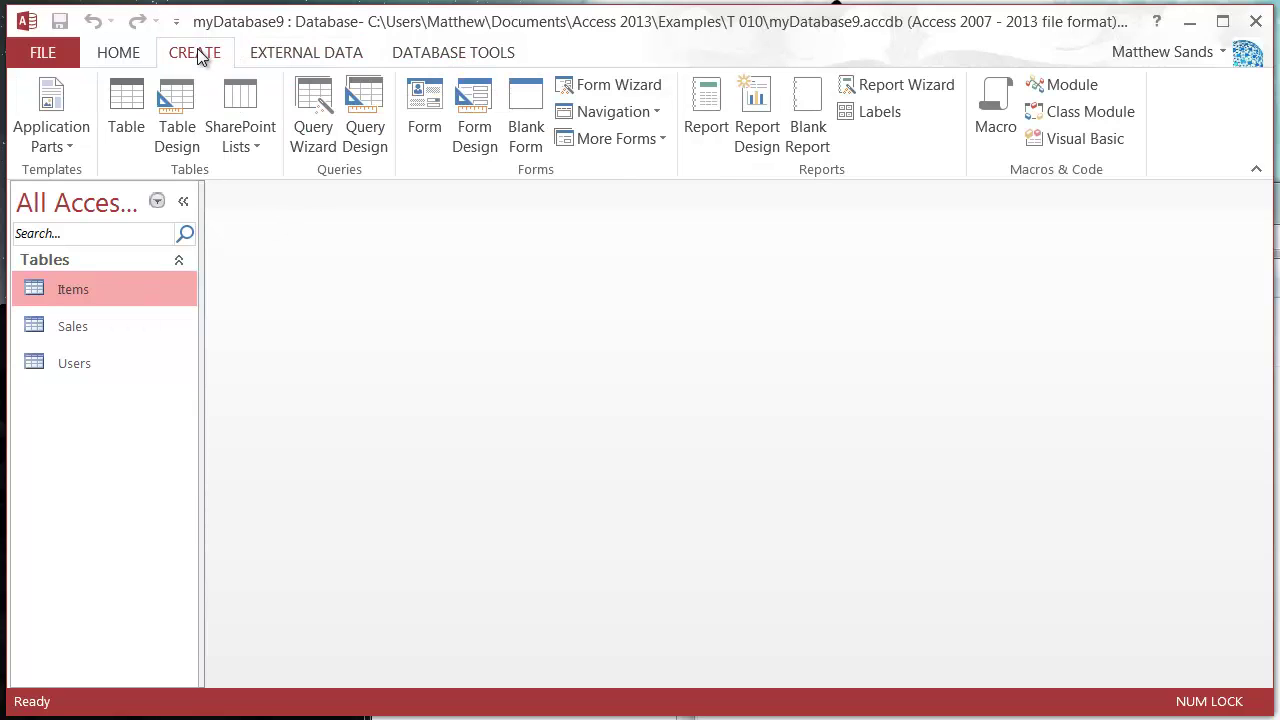